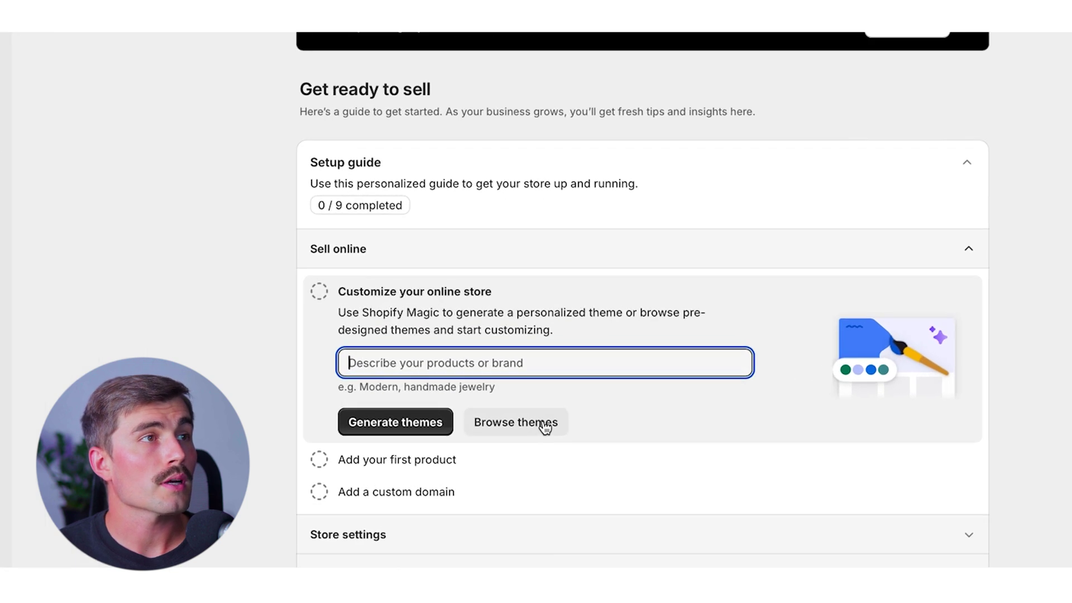
# Step: Browse the theme store down to Popular free themes and open the Ride theme's demo
pyautogui.click(544, 426)
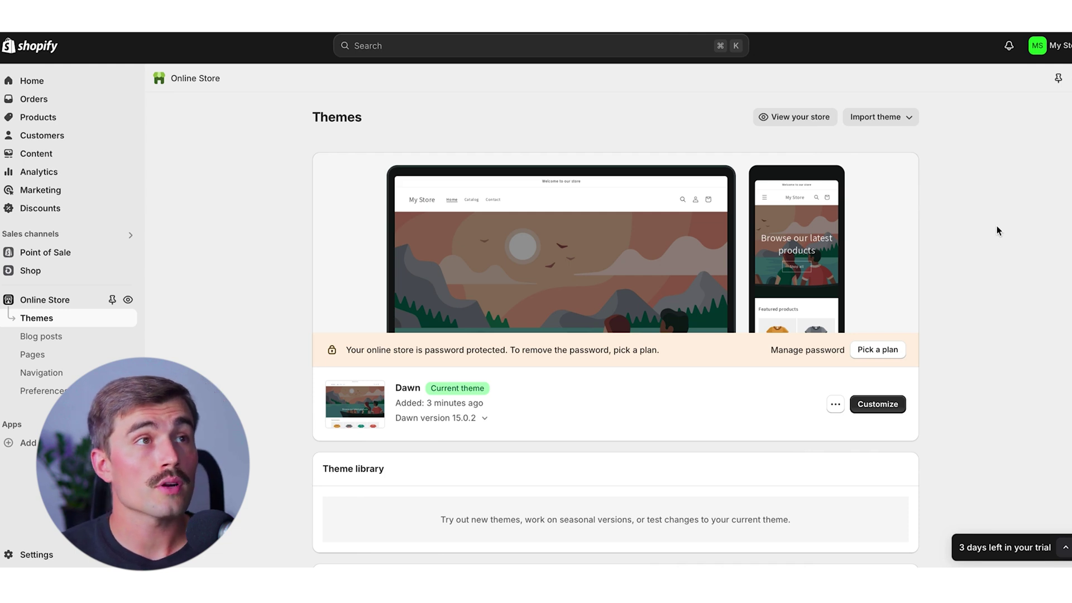
pyautogui.scroll(-3, 990, 222)
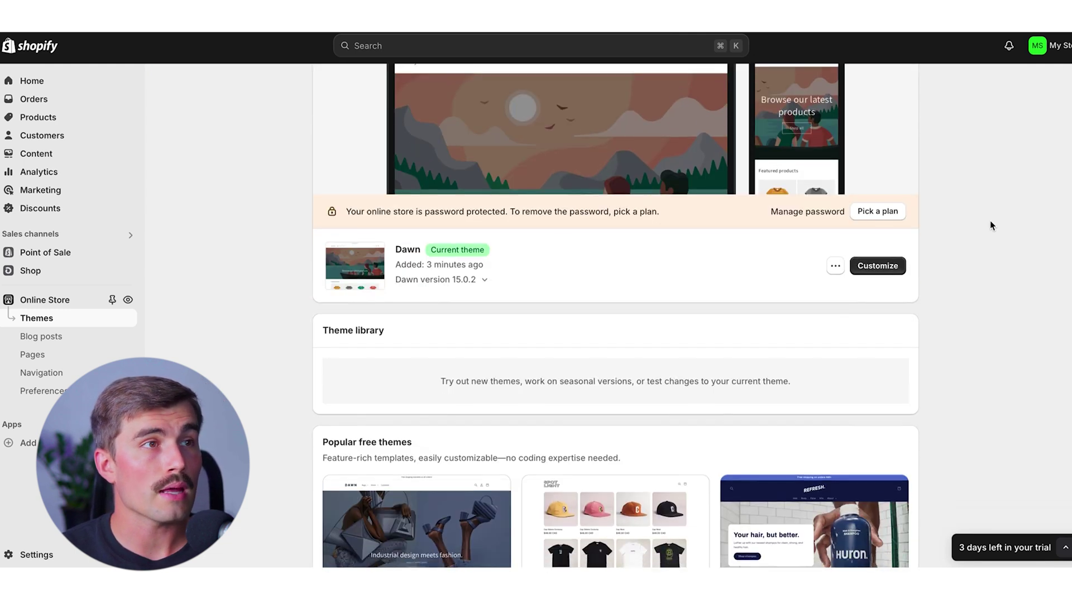
pyautogui.scroll(-6, 990, 221)
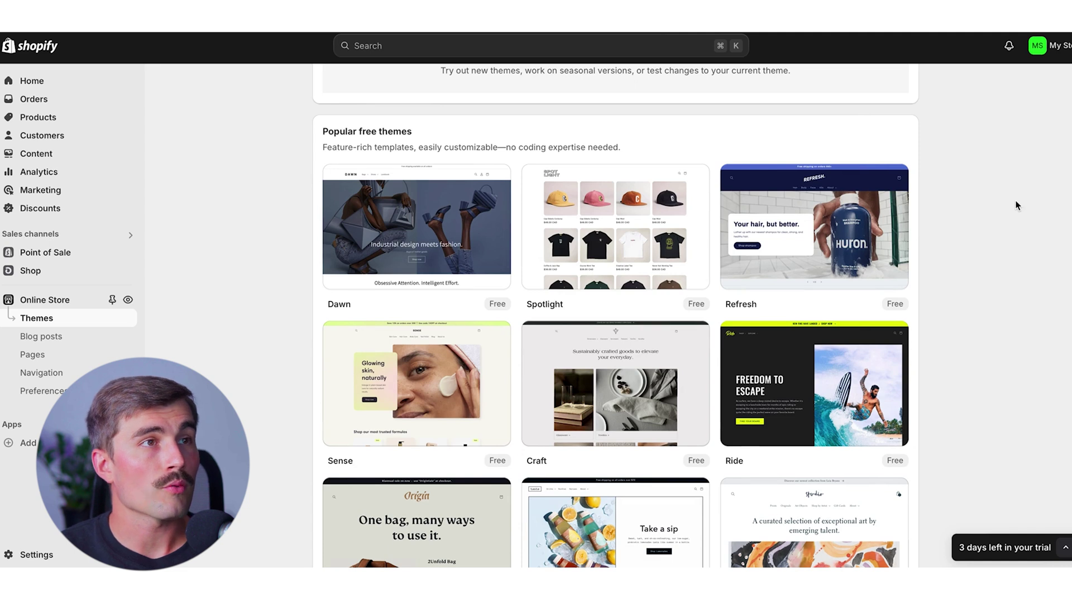
pyautogui.moveTo(850, 387)
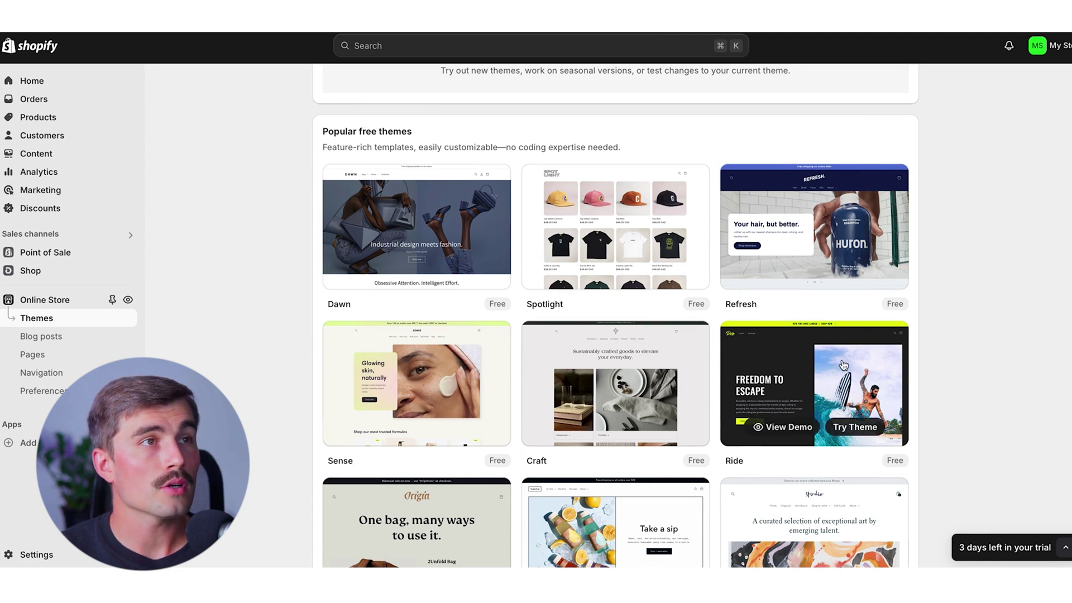
pyautogui.click(797, 428)
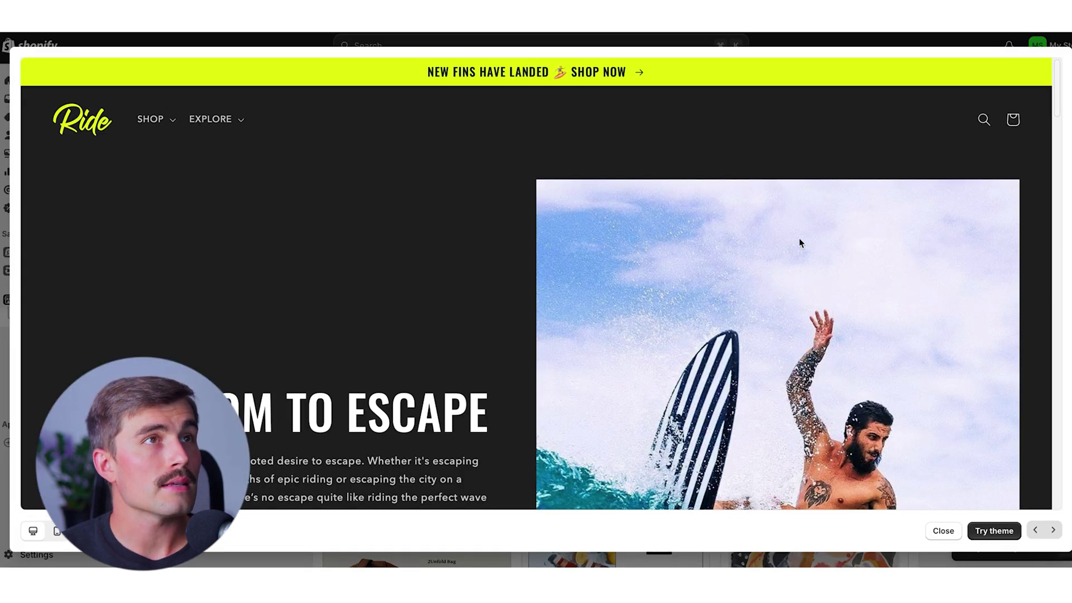
# Step: Scroll through the Ride demo on desktop, then view it in the mobile layout
pyautogui.scroll(-5, 799, 240)
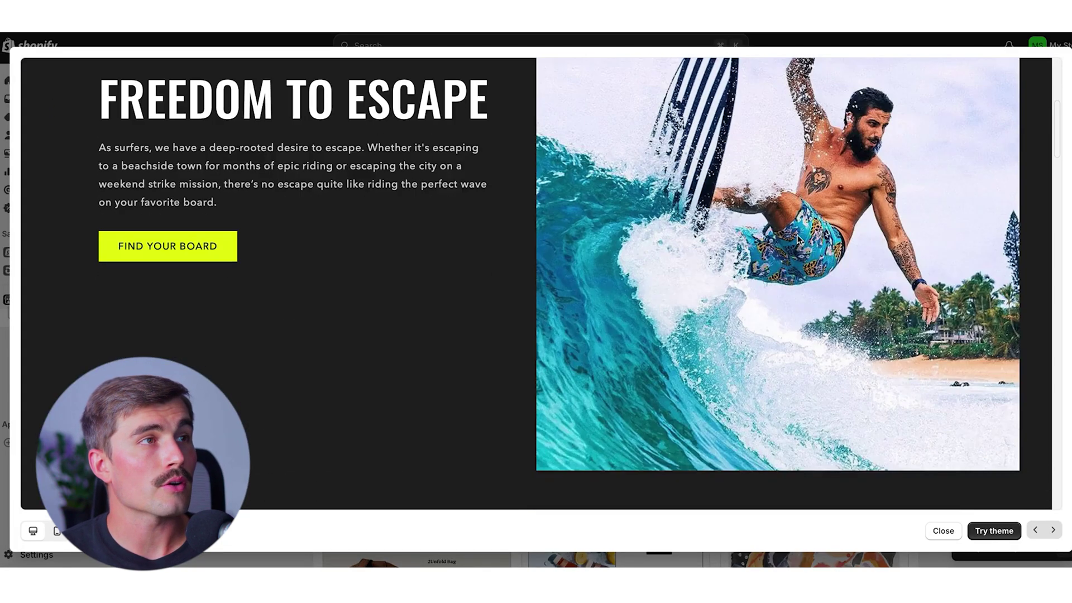
pyautogui.scroll(-6, 798, 240)
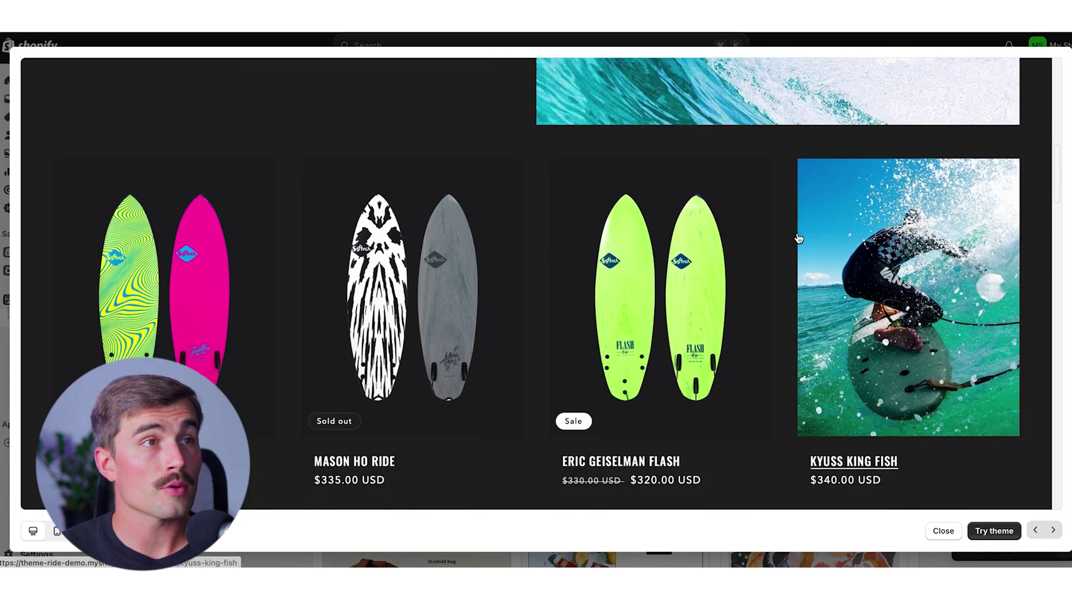
pyautogui.scroll(-7, 799, 239)
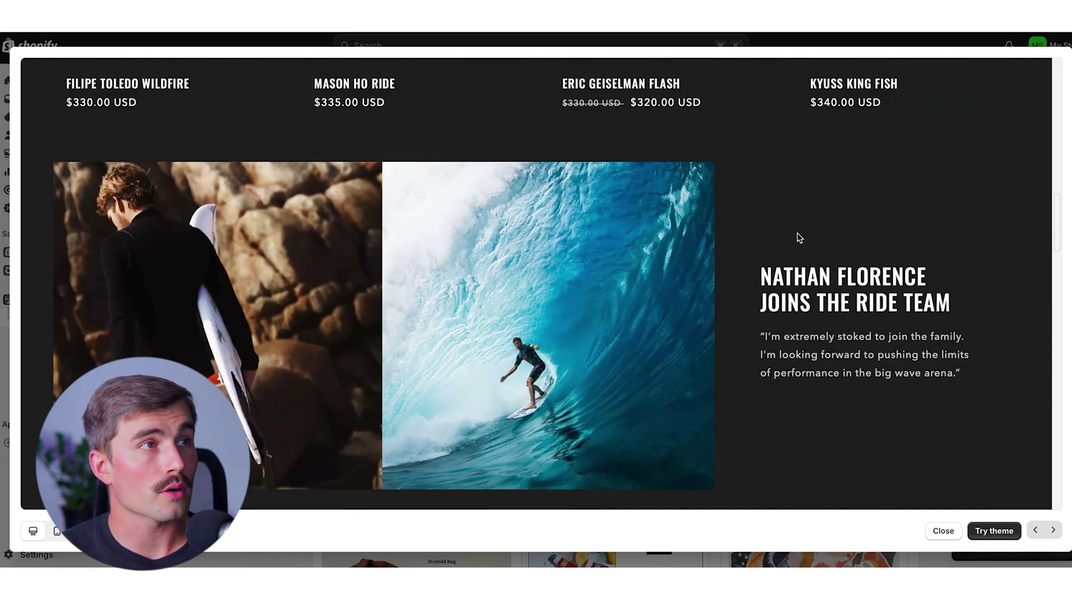
pyautogui.scroll(-7, 799, 238)
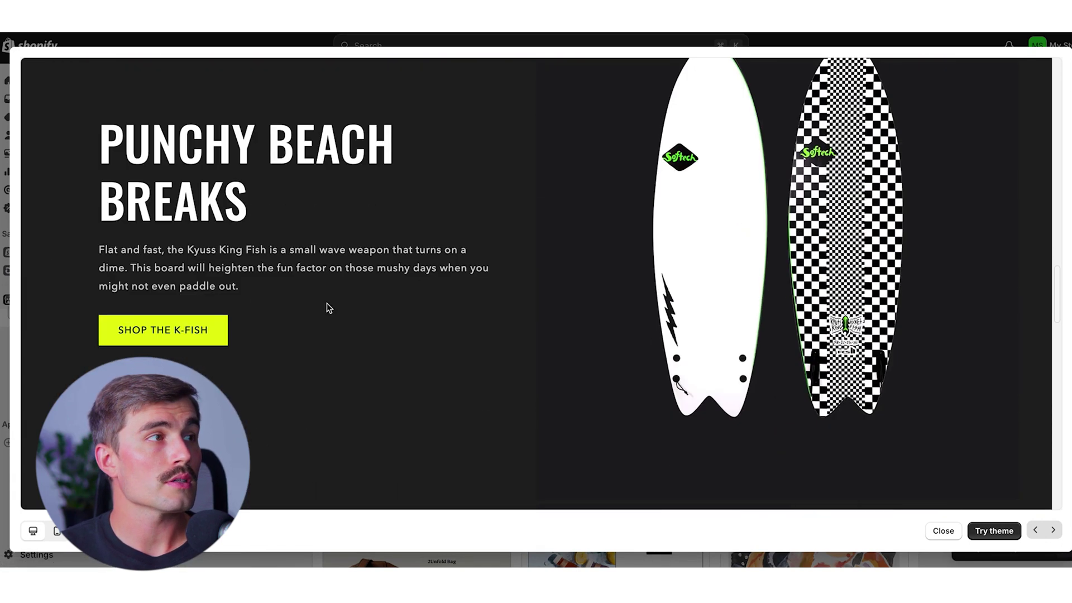
pyautogui.click(58, 533)
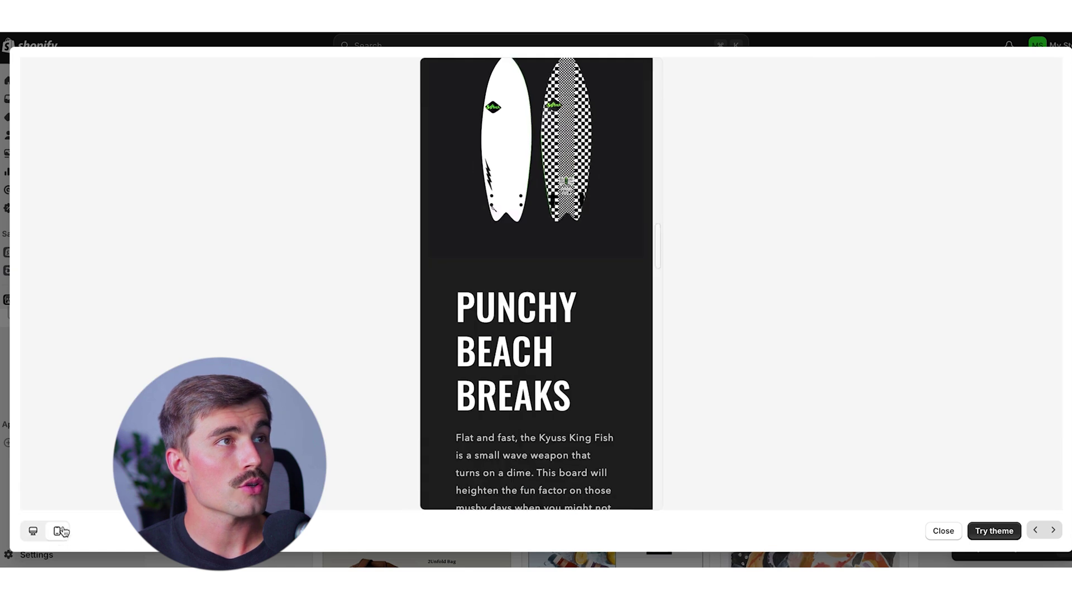
pyautogui.scroll(8, 553, 307)
pyautogui.scroll(10, 554, 311)
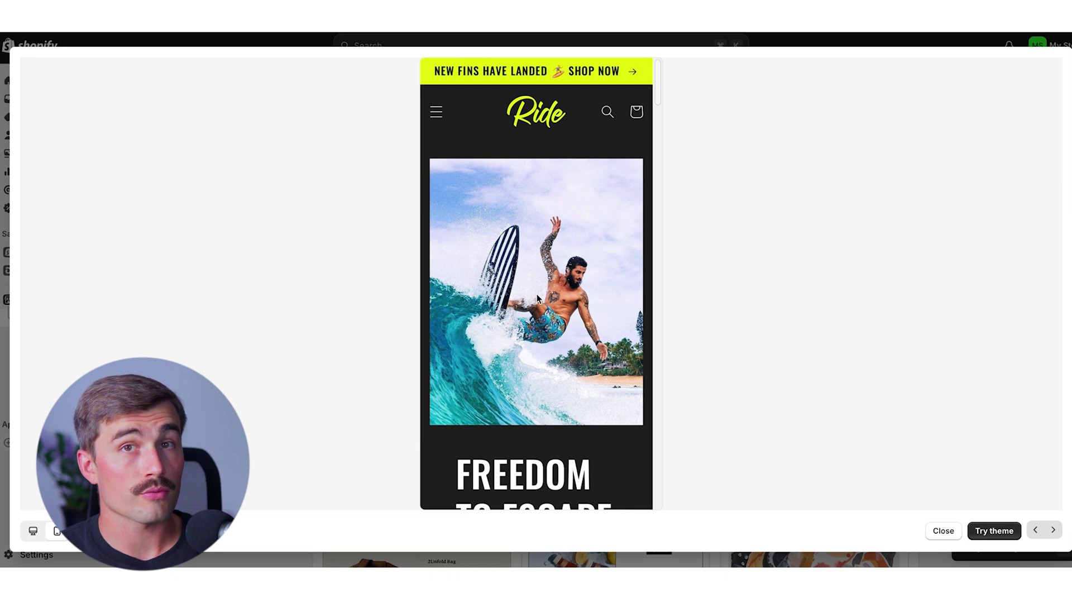
pyautogui.scroll(-10, 538, 296)
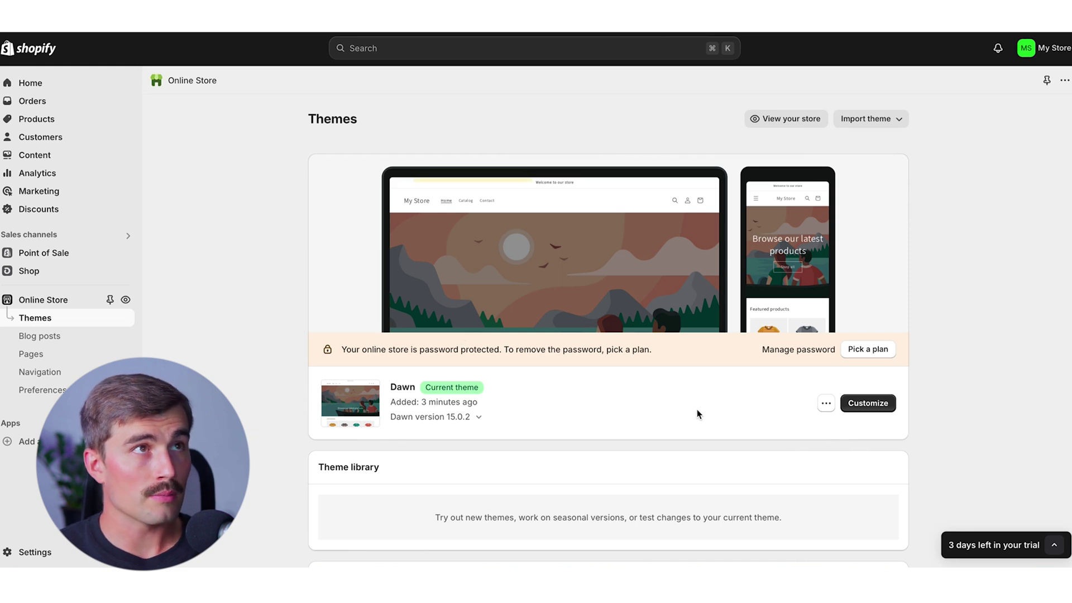
# Step: In the Dawn editor, retitle the heading 'My First Store in Ireland' at Extra extra large size
pyautogui.click(880, 409)
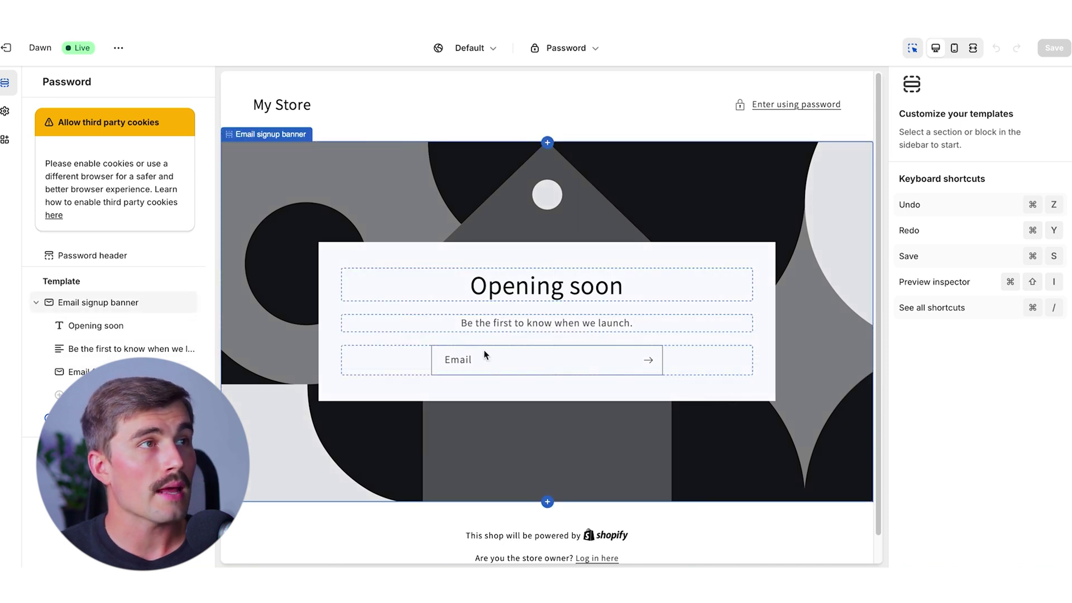
pyautogui.click(570, 288)
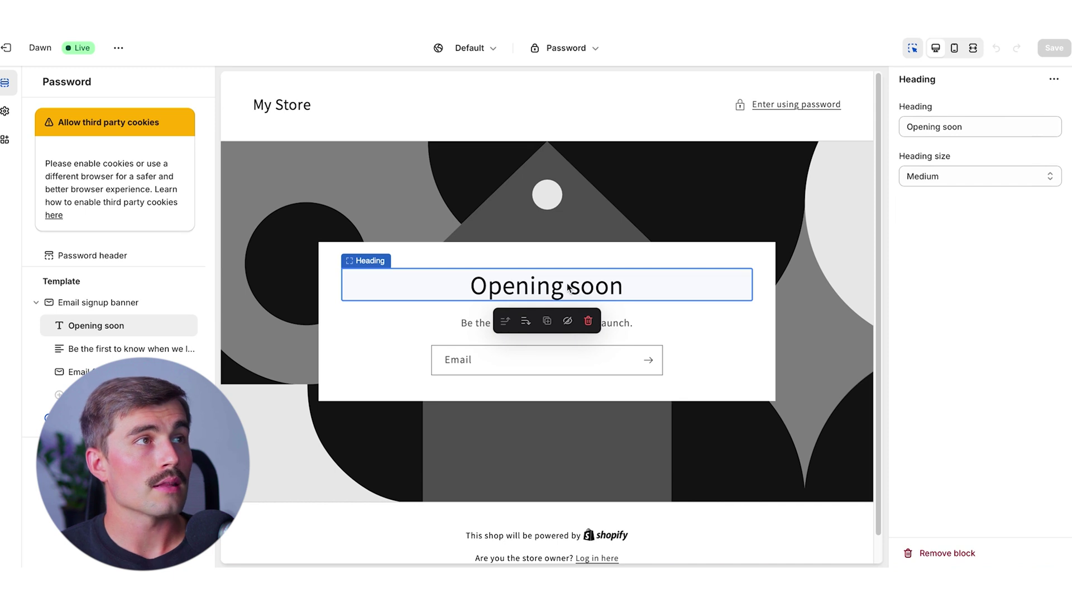
pyautogui.tripleClick(979, 127)
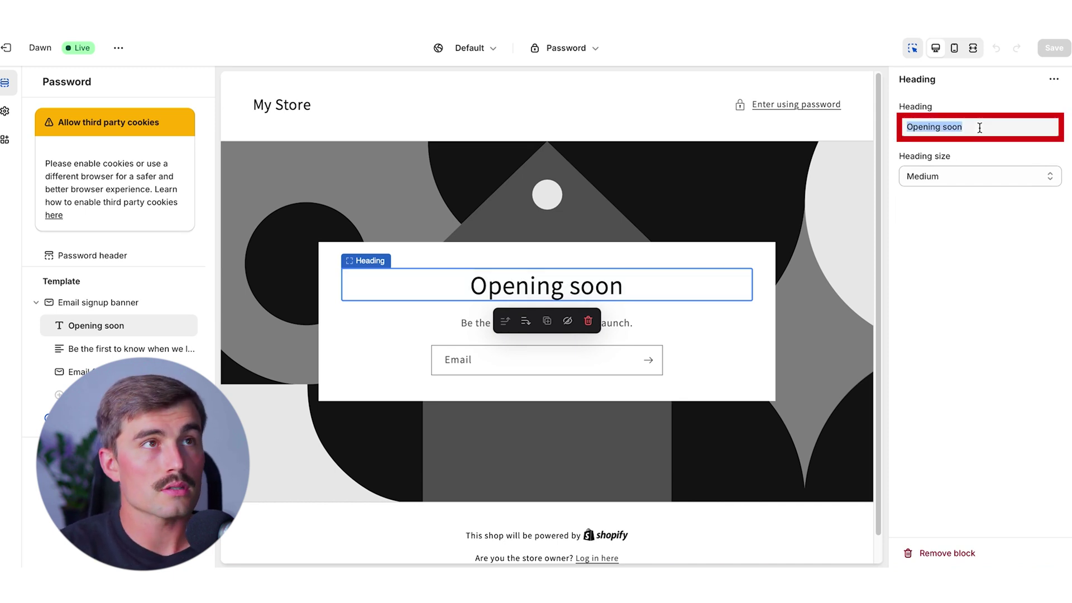
pyautogui.write('My Firs')
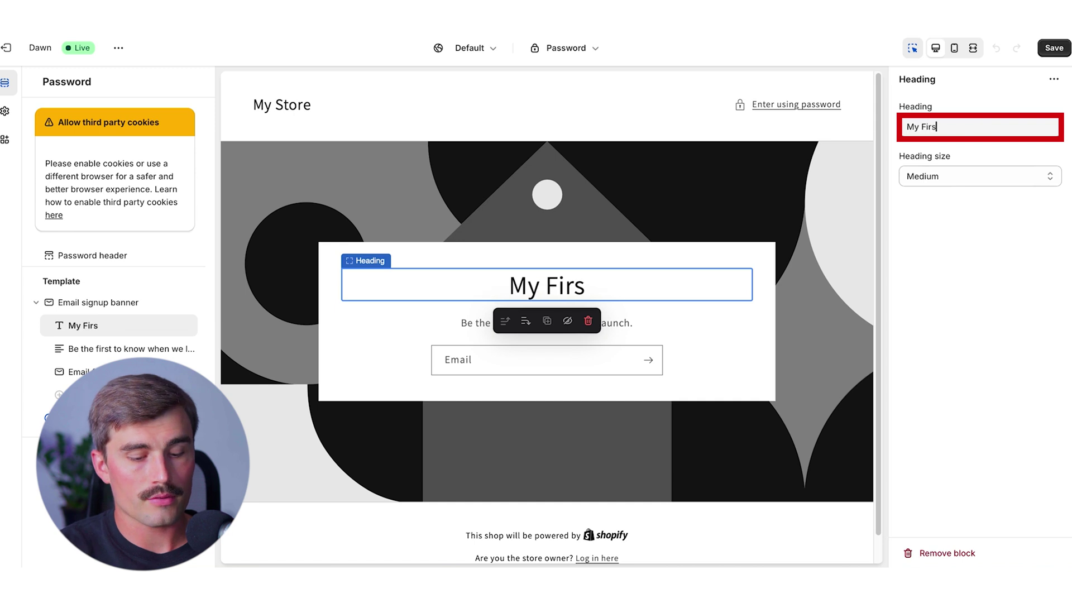
pyautogui.write('t Store in Ireland')
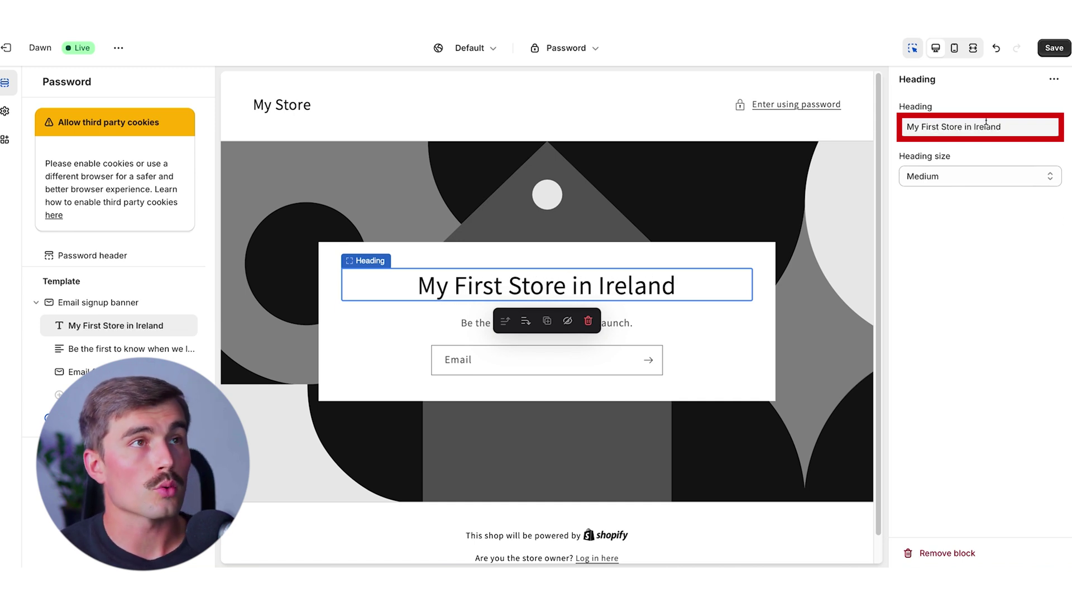
pyautogui.click(1040, 176)
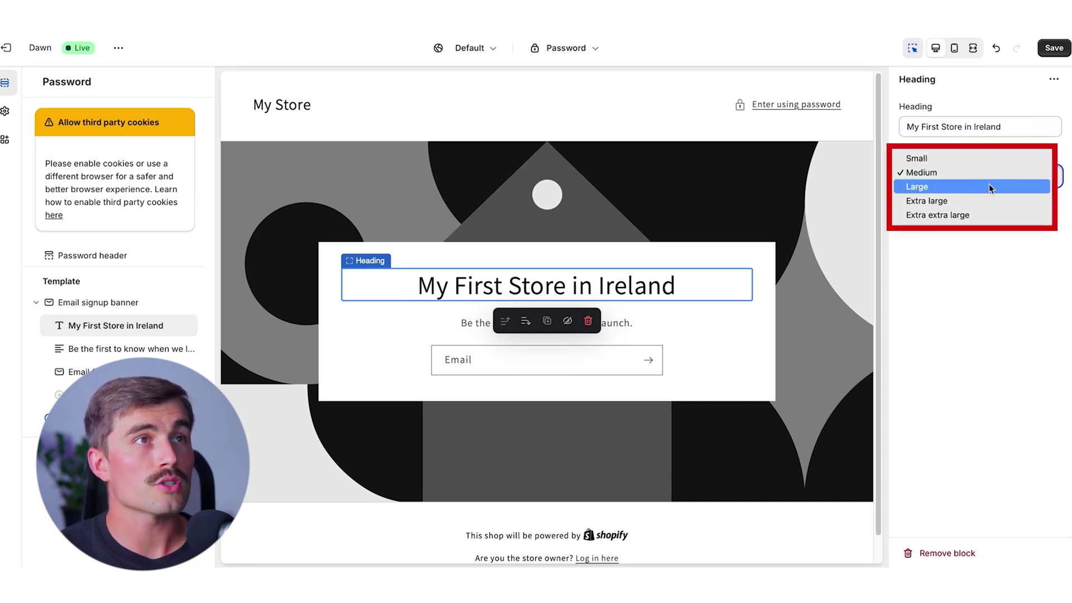
pyautogui.click(979, 216)
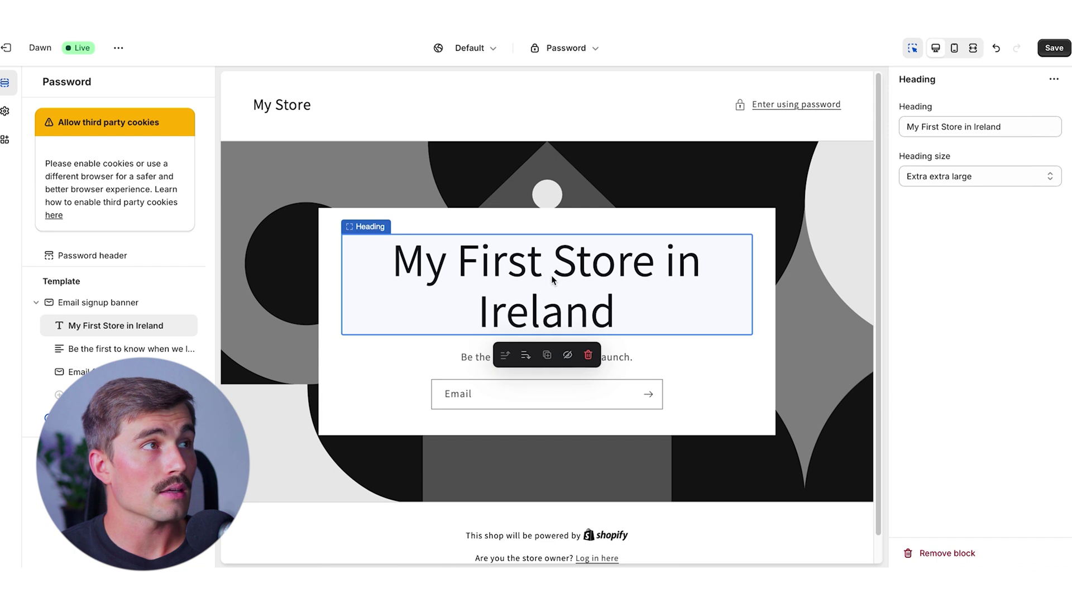
pyautogui.click(828, 228)
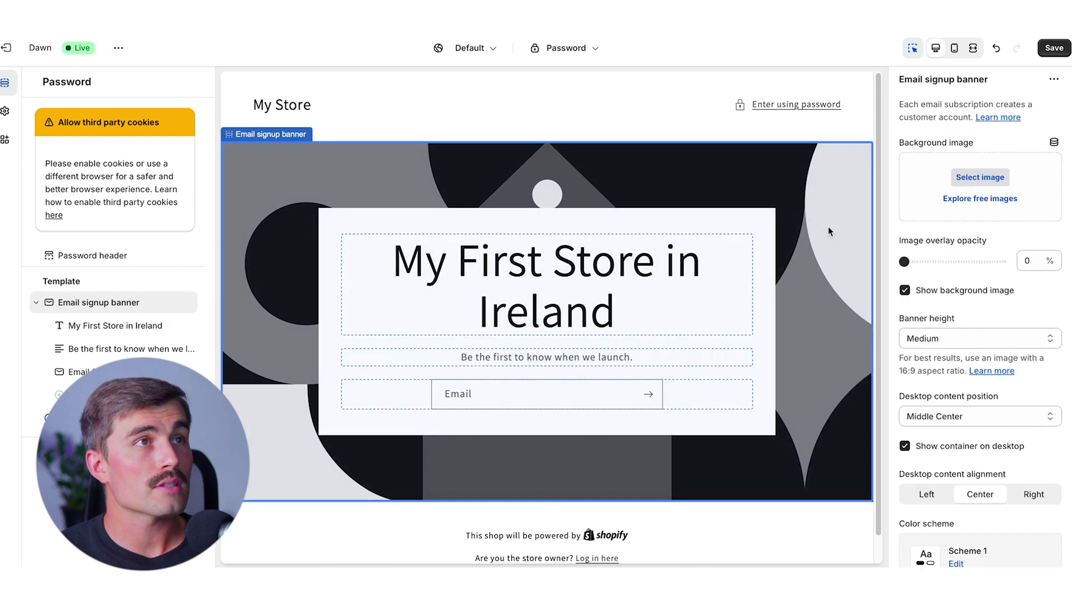
pyautogui.click(963, 201)
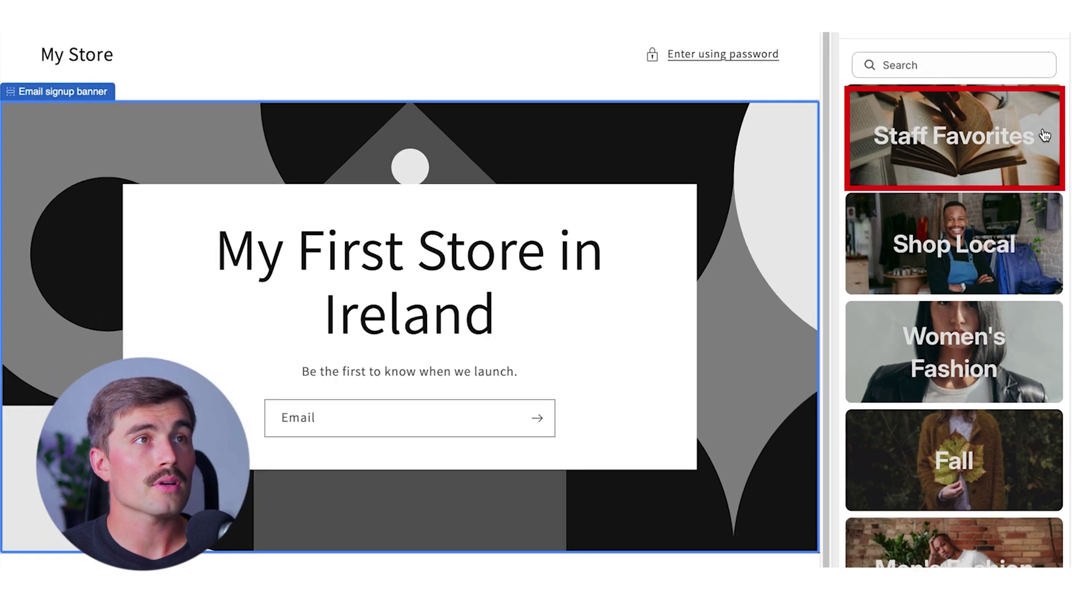
# Step: Set the email signup banner background to the free 'the-man-in-the-hat' stock photo
pyautogui.scroll(-3, 1045, 135)
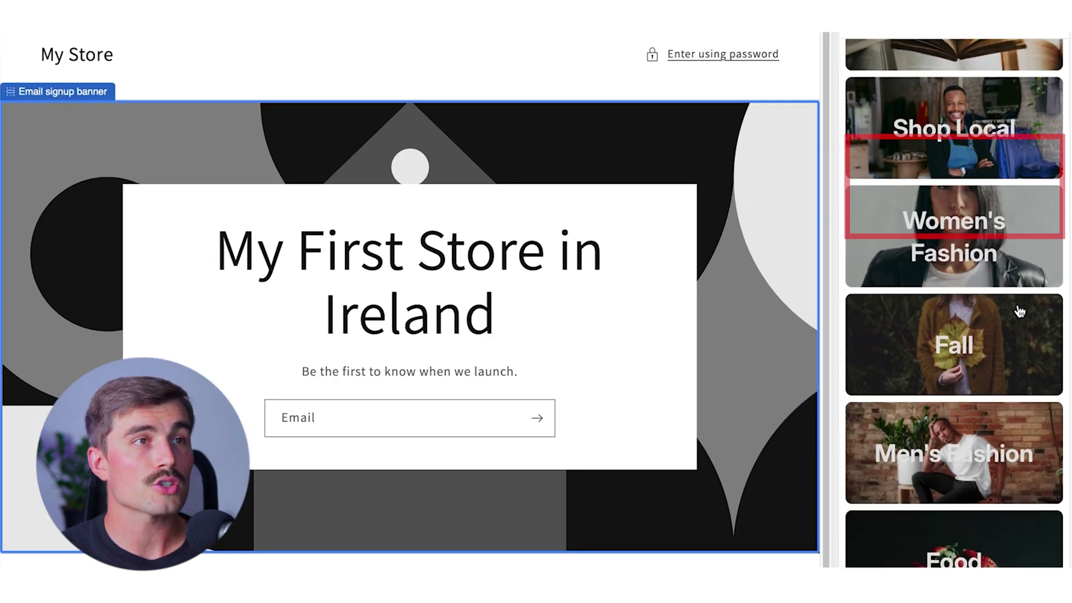
pyautogui.scroll(-20, 1020, 311)
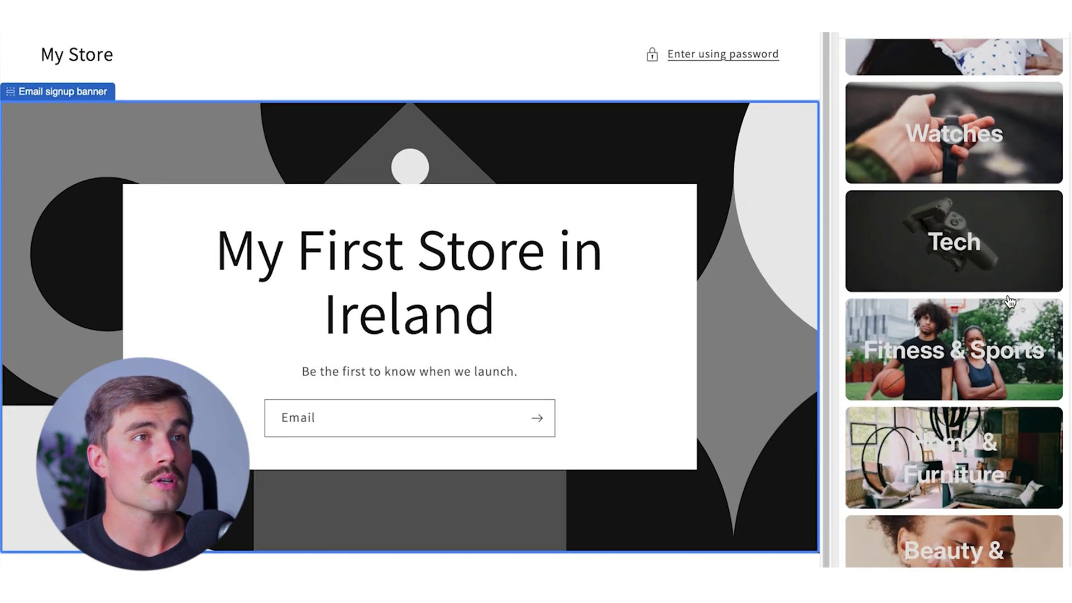
pyautogui.scroll(-10, 1010, 301)
pyautogui.scroll(20, 1003, 295)
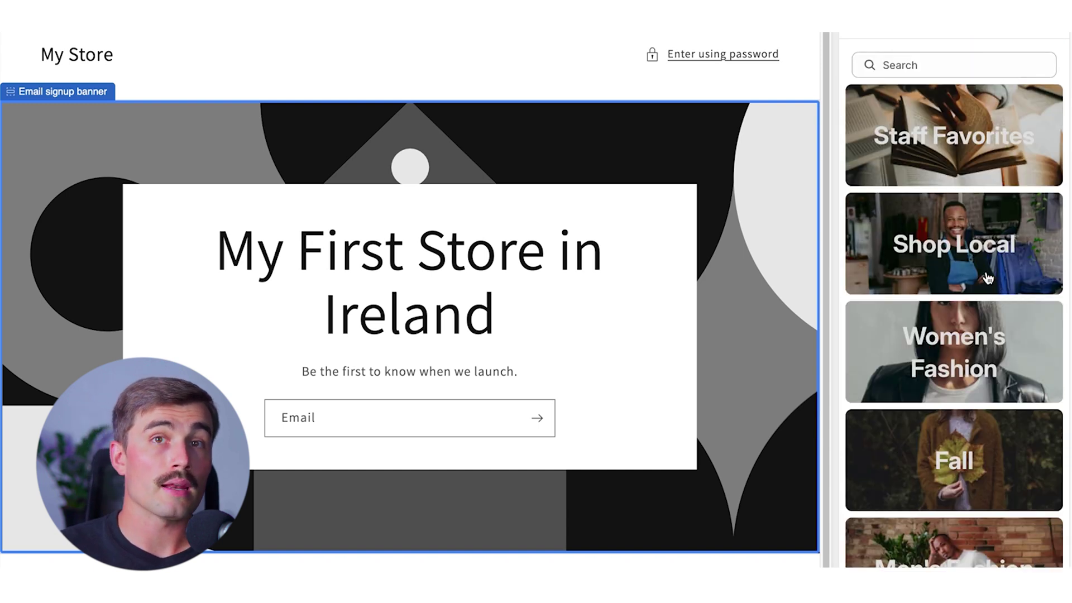
pyautogui.click(1026, 151)
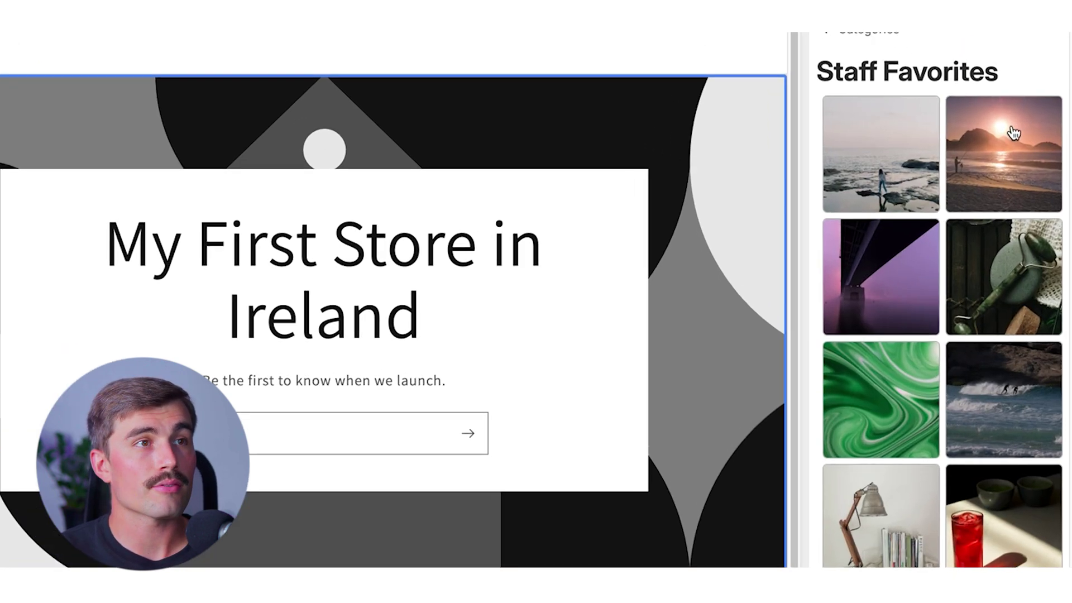
pyautogui.scroll(-3, 1026, 151)
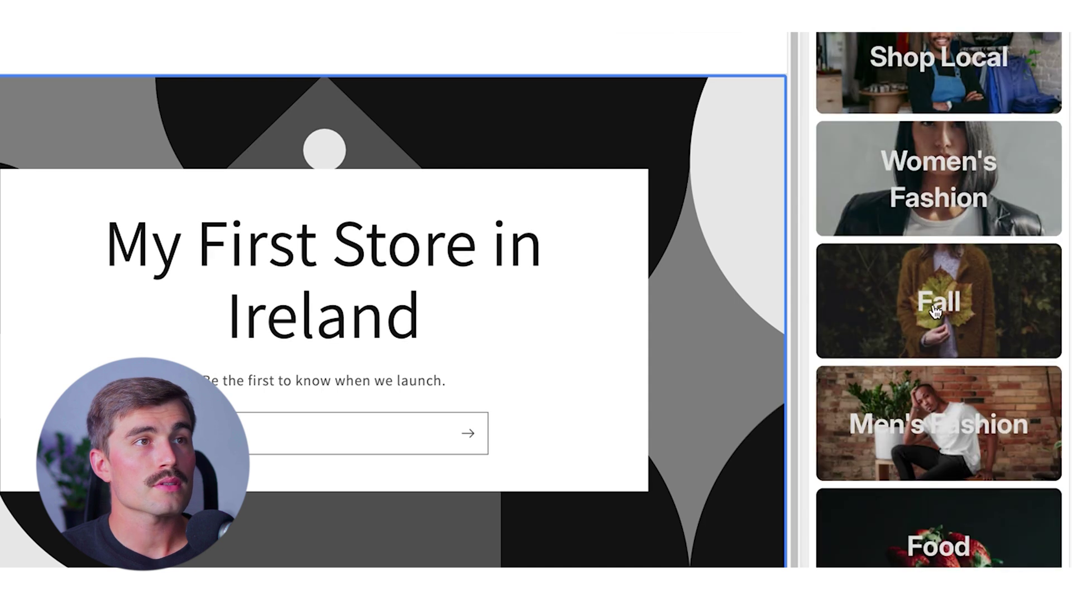
pyautogui.click(942, 413)
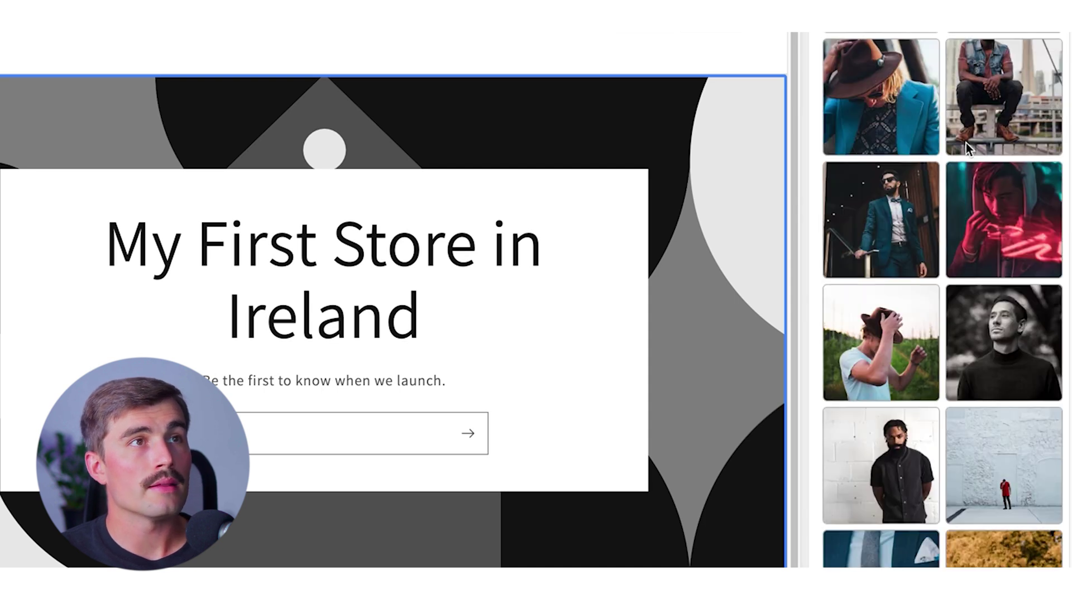
pyautogui.scroll(1, 966, 223)
pyautogui.click(917, 346)
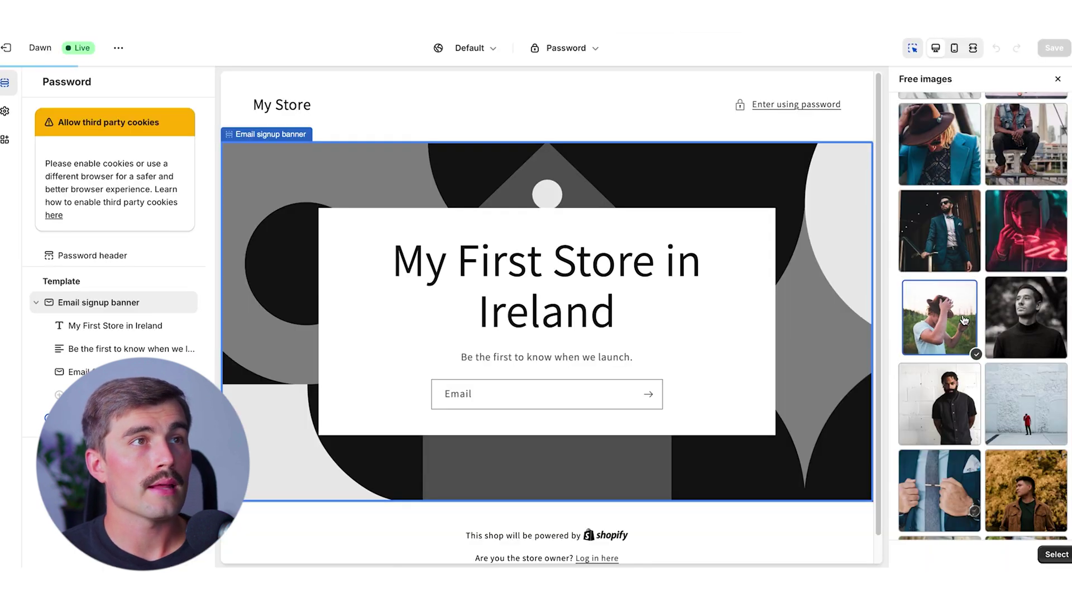
pyautogui.click(1057, 555)
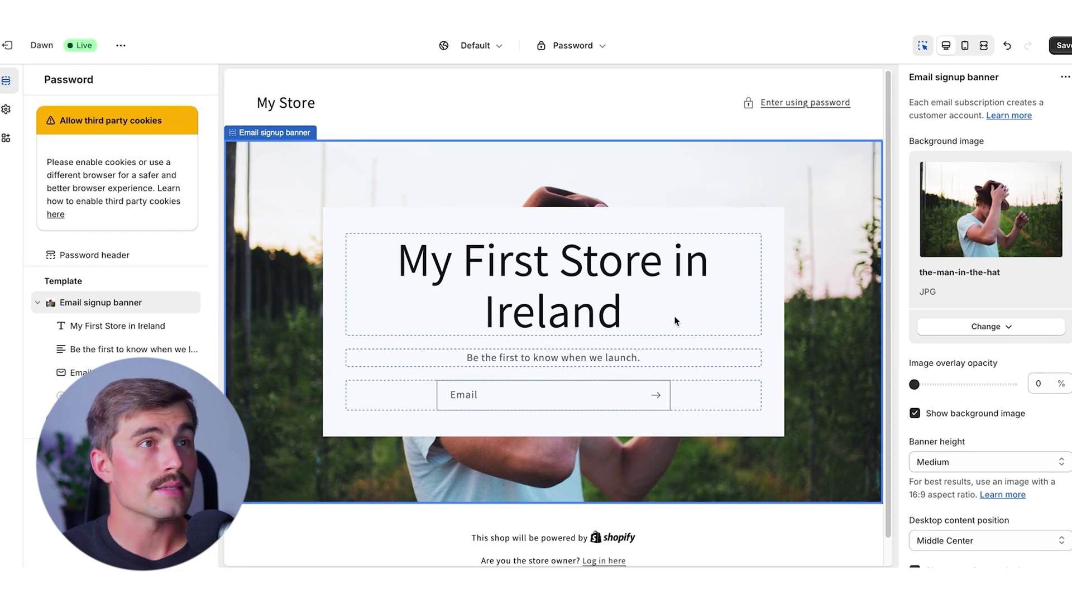
# Step: Darken the banner photo with an overlay and save the theme
pyautogui.moveTo(914, 384); pyautogui.dragTo(973, 384)
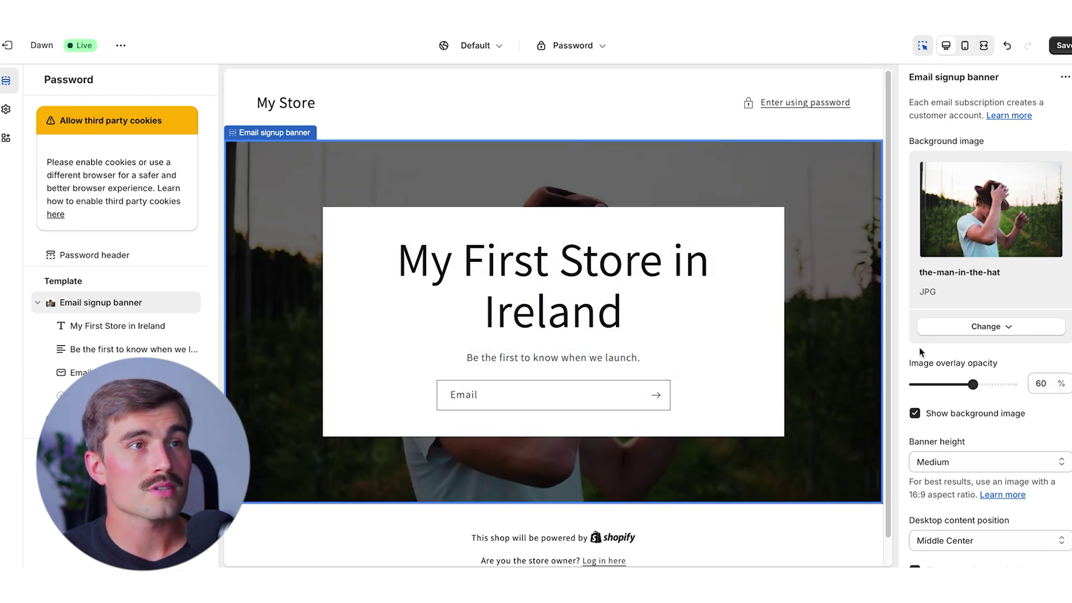
pyautogui.scroll(-1, 954, 362)
pyautogui.scroll(-5, 954, 361)
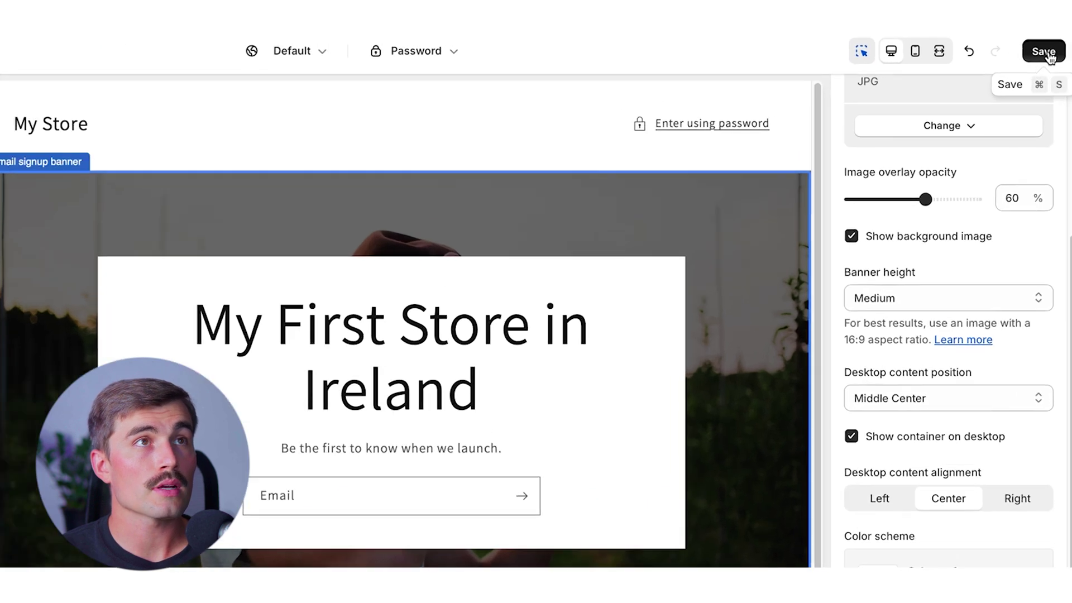
pyautogui.click(1066, 47)
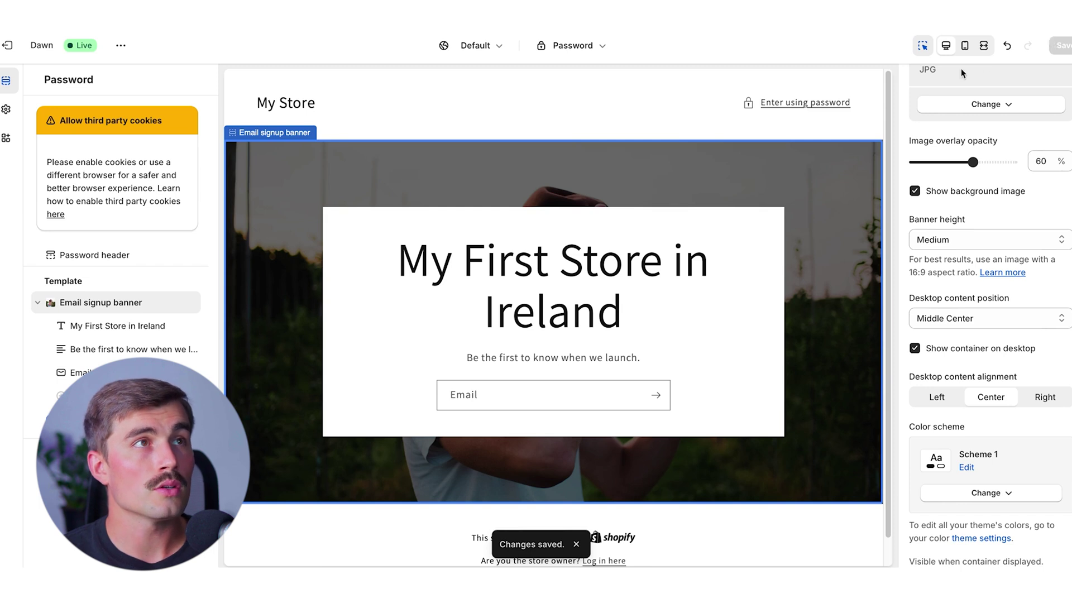
# Step: Look over the Add section picker, then scroll the password page in mobile preview
pyautogui.scroll(-3, 988, 313)
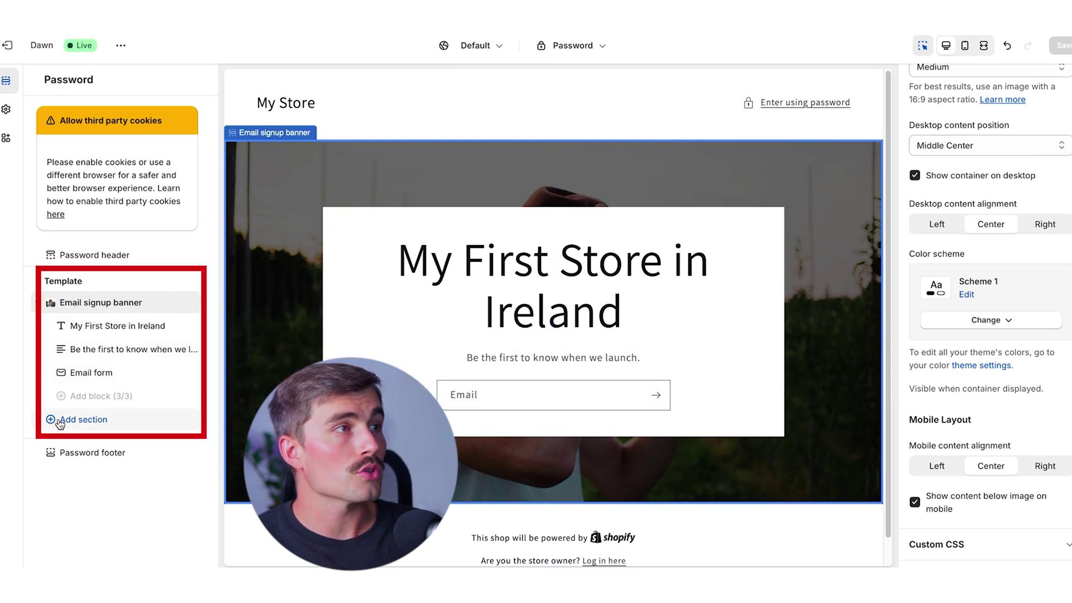
pyautogui.click(57, 422)
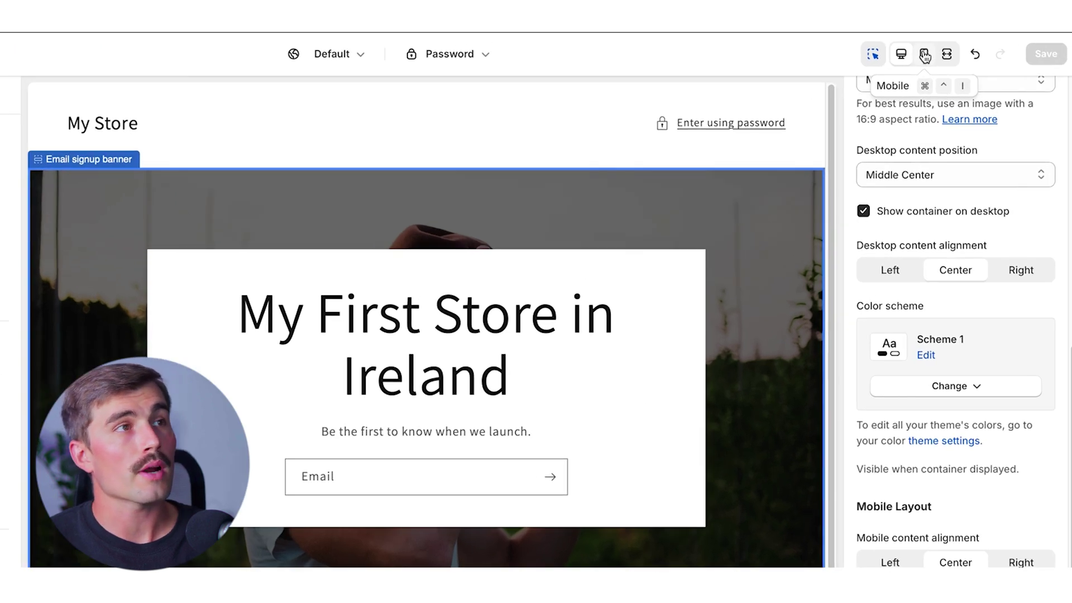
pyautogui.click(924, 55)
pyautogui.scroll(-2, 614, 259)
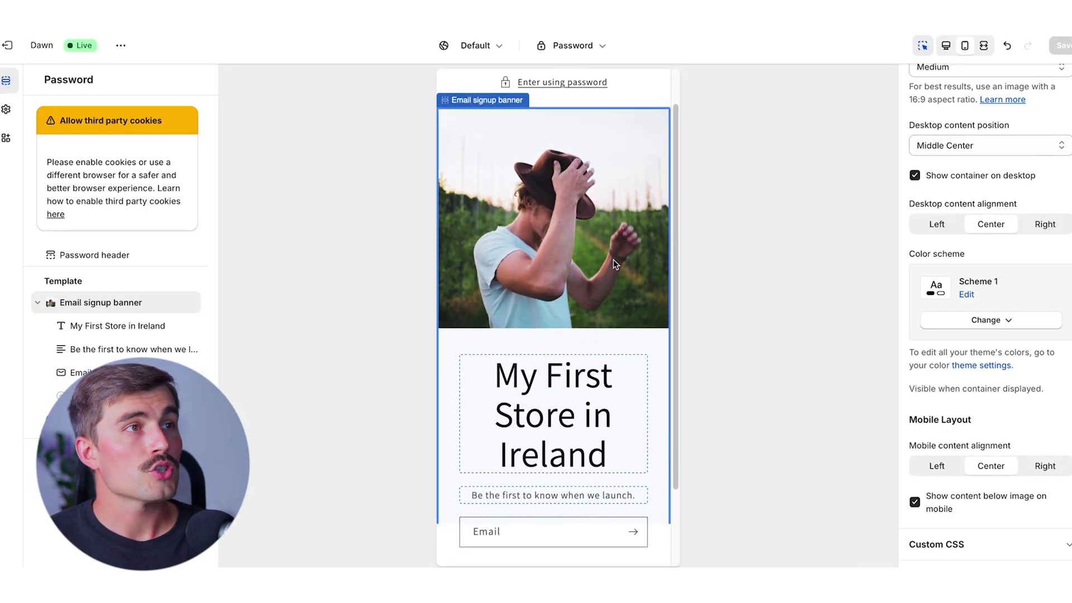
pyautogui.scroll(-2, 613, 259)
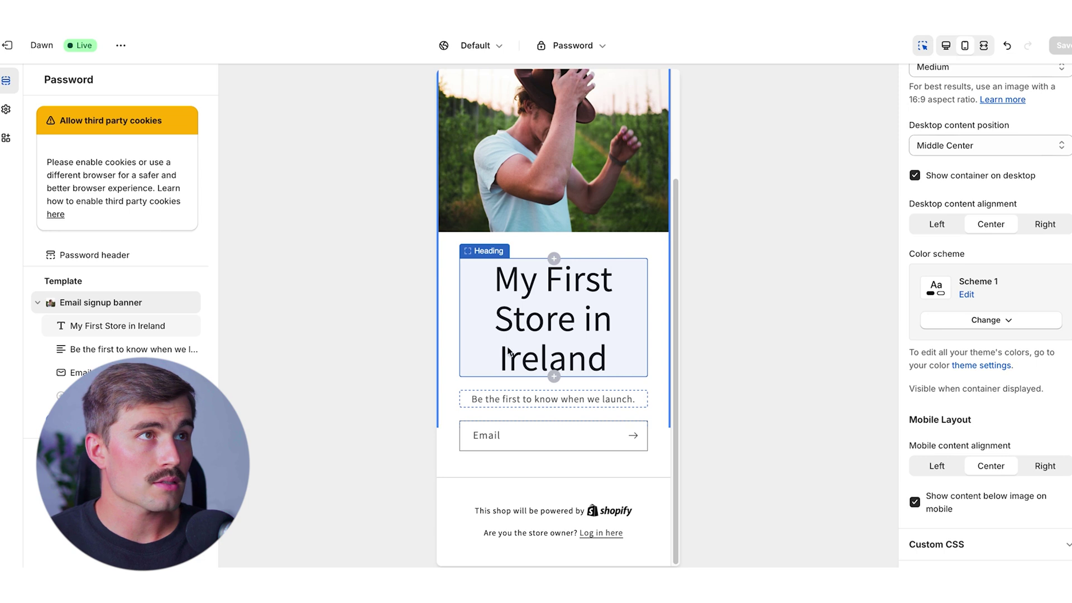
pyautogui.scroll(3, 568, 408)
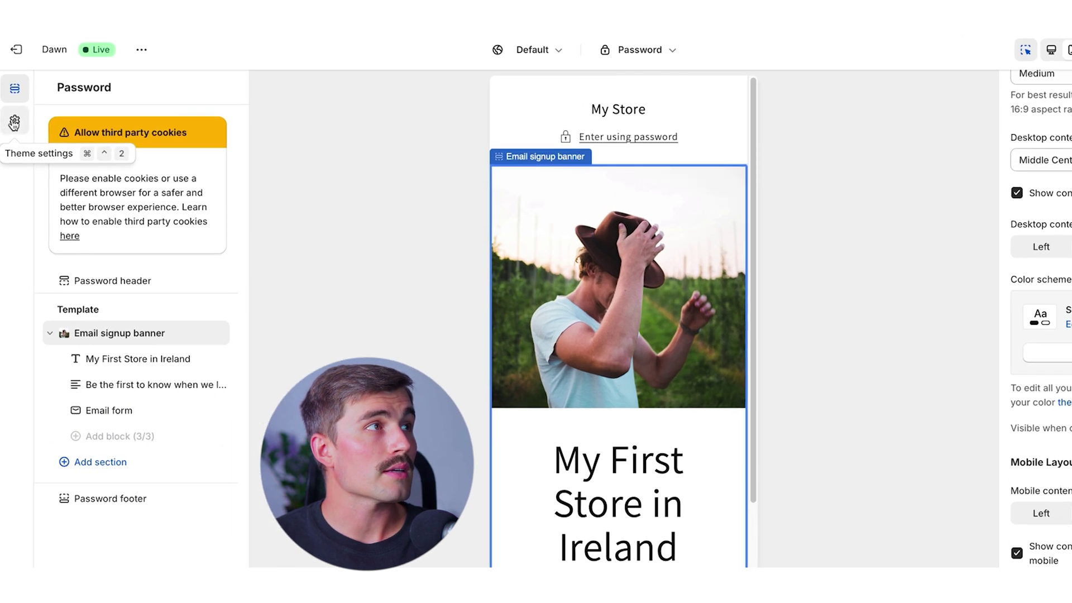
# Step: In Theme settings, check the Logo options, then expand Colors and open Scheme 5
pyautogui.click(6, 110)
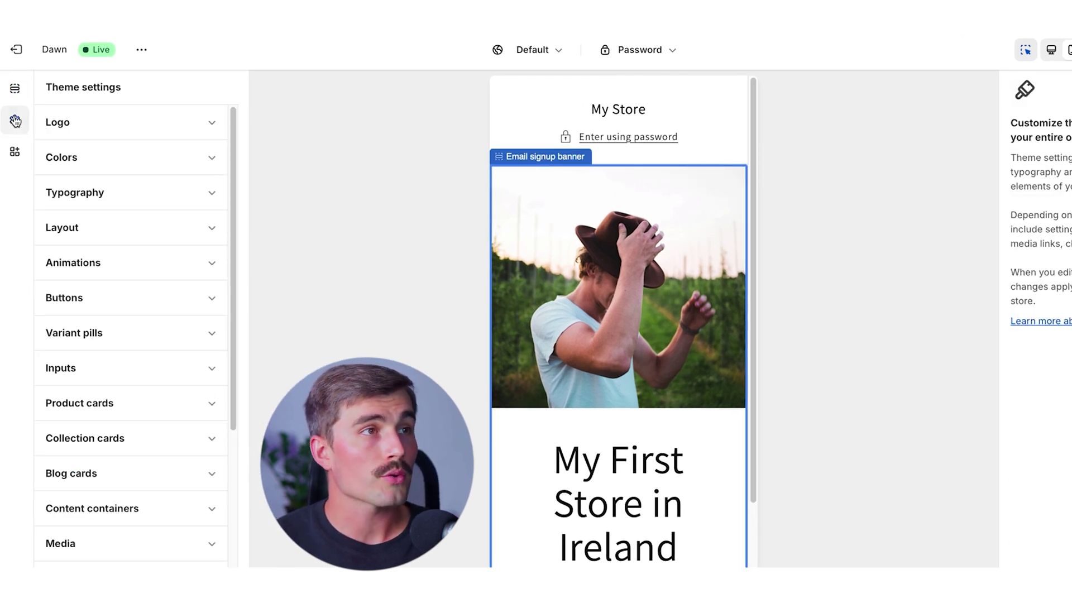
pyautogui.click(165, 124)
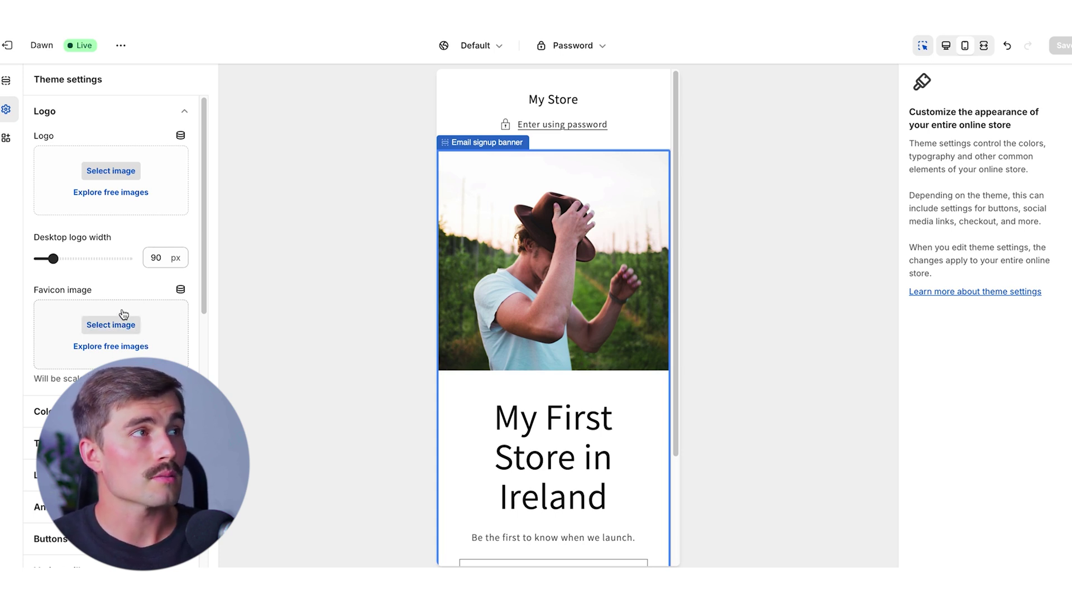
pyautogui.scroll(-3, 127, 306)
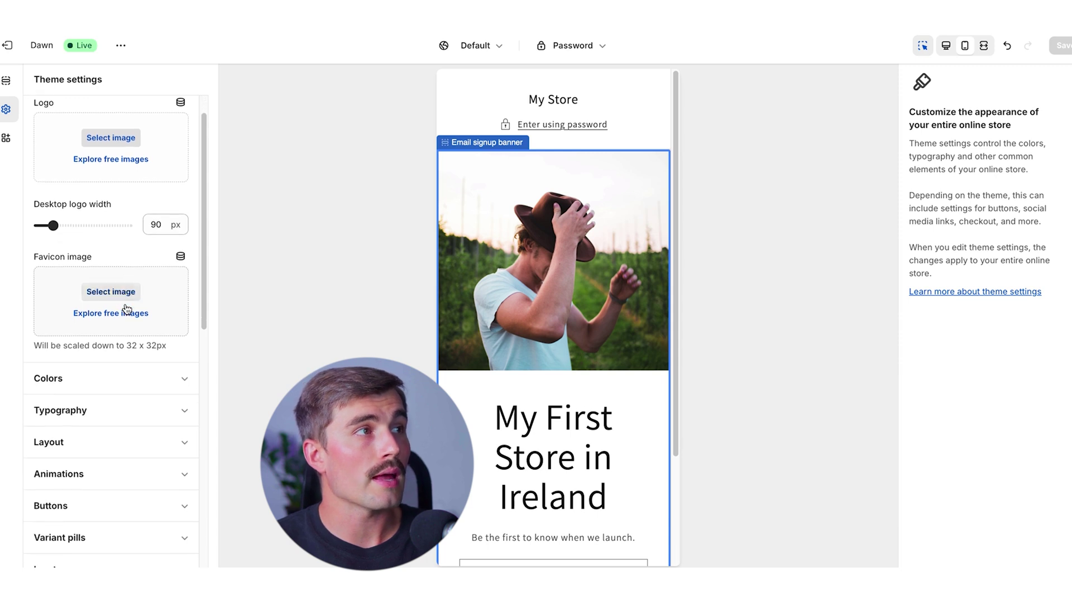
pyautogui.scroll(-1, 128, 309)
pyautogui.click(132, 306)
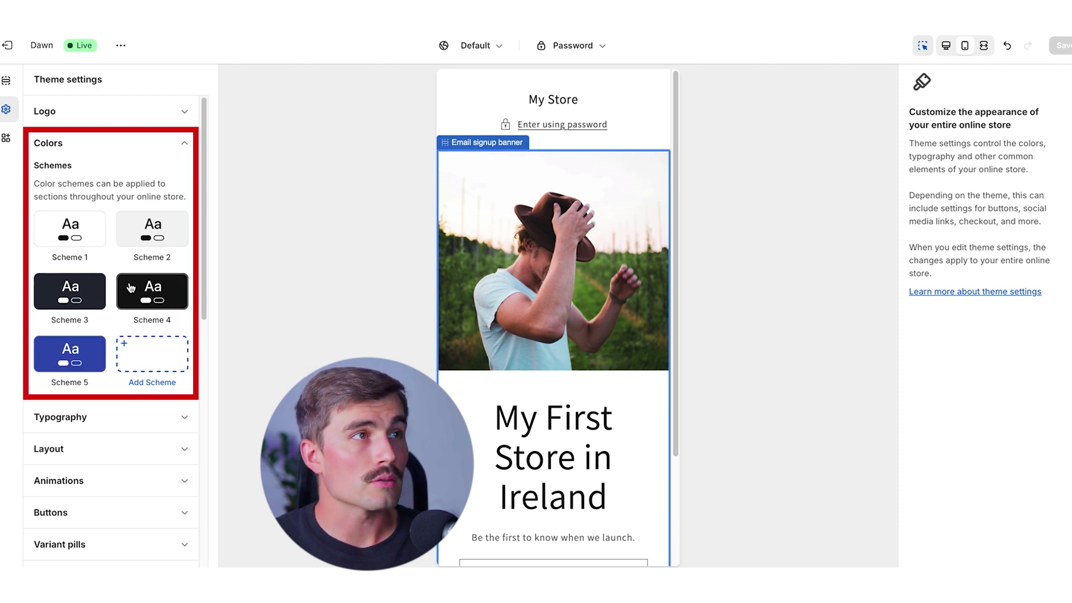
pyautogui.click(73, 349)
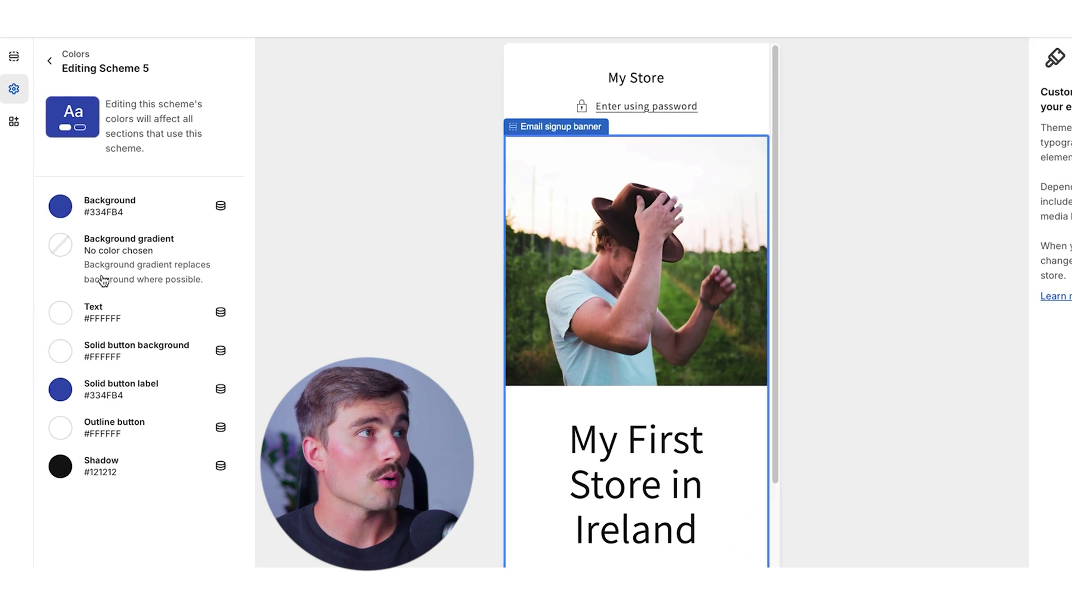
# Step: Set Scheme 5's background to red #DD1D1D and save the theme
pyautogui.click(60, 207)
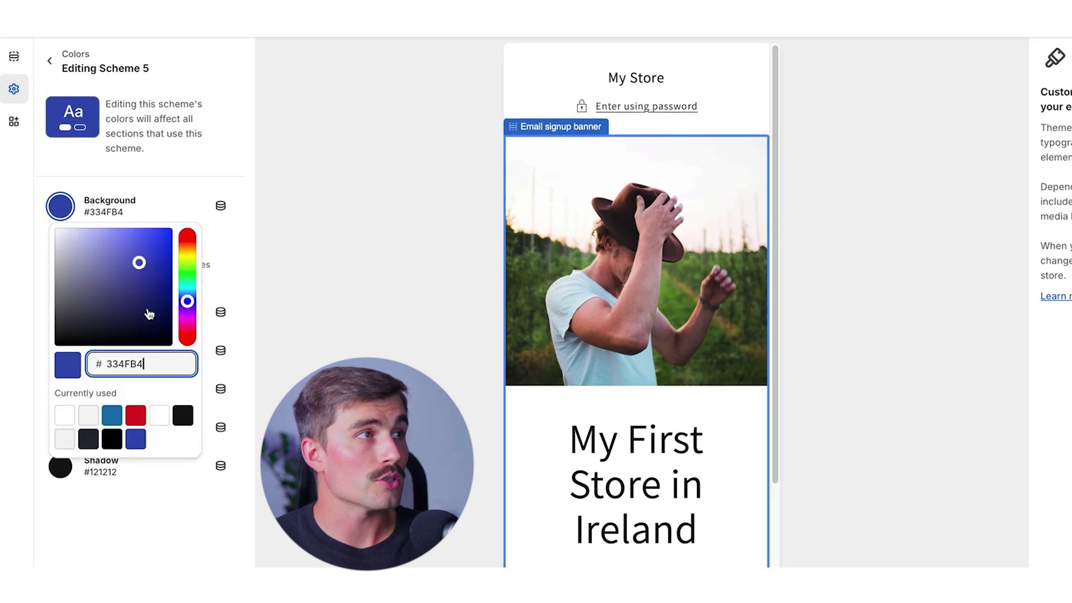
pyautogui.click(136, 416)
pyautogui.click(393, 287)
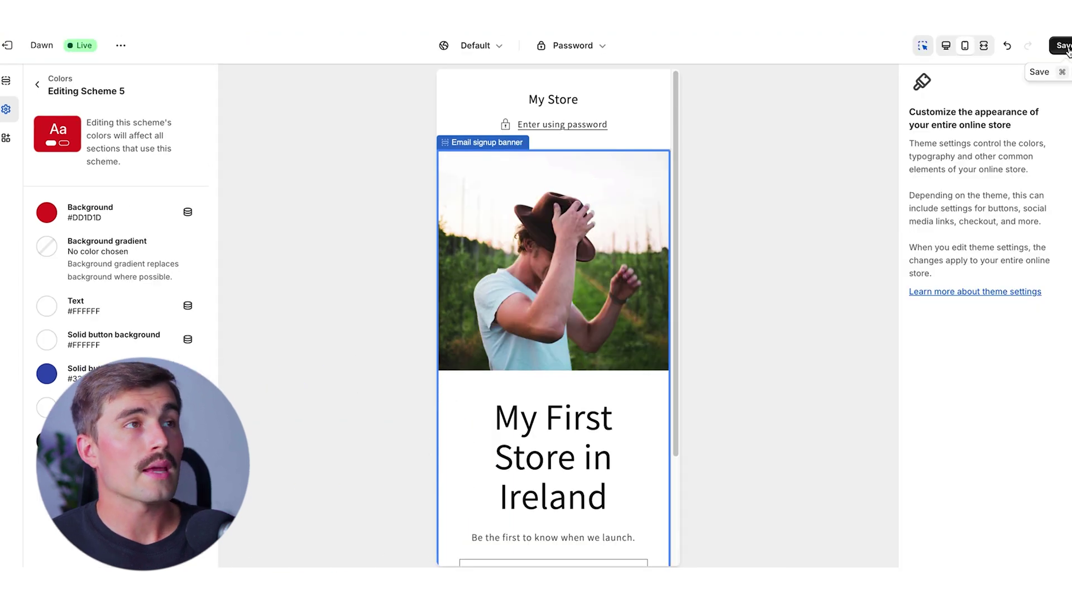
pyautogui.click(1063, 45)
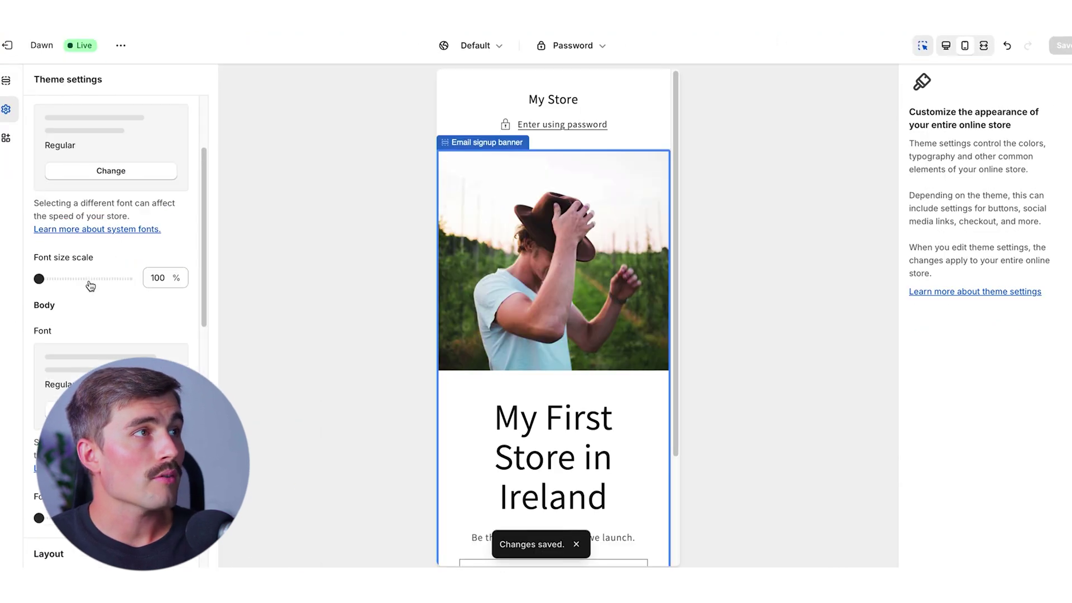
# Step: Scroll through the Typography settings, then exit the theme editor to the Themes page
pyautogui.scroll(3, 88, 280)
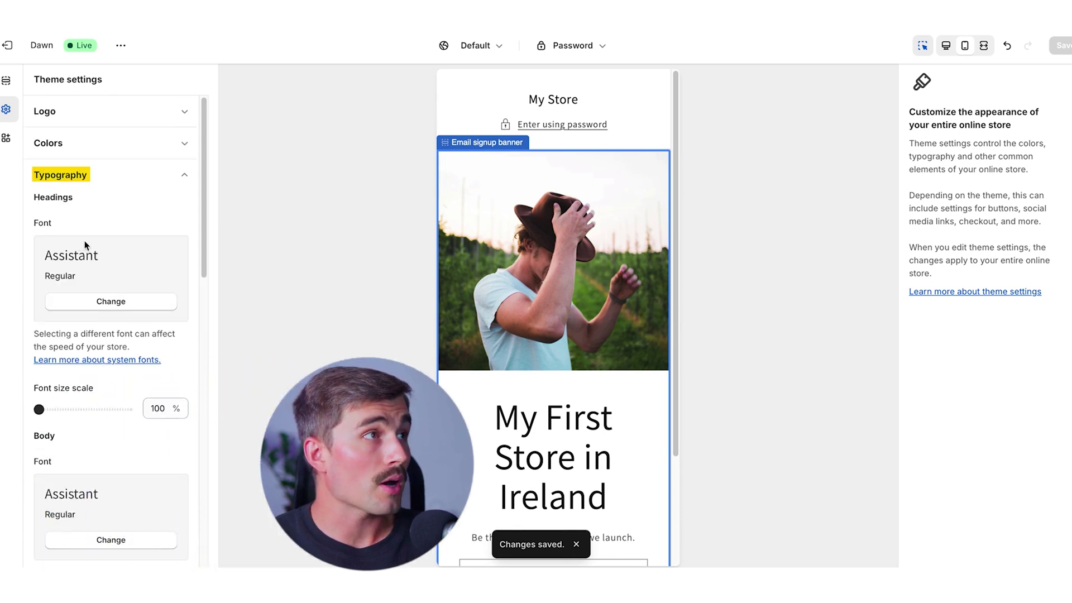
pyautogui.scroll(-3, 93, 238)
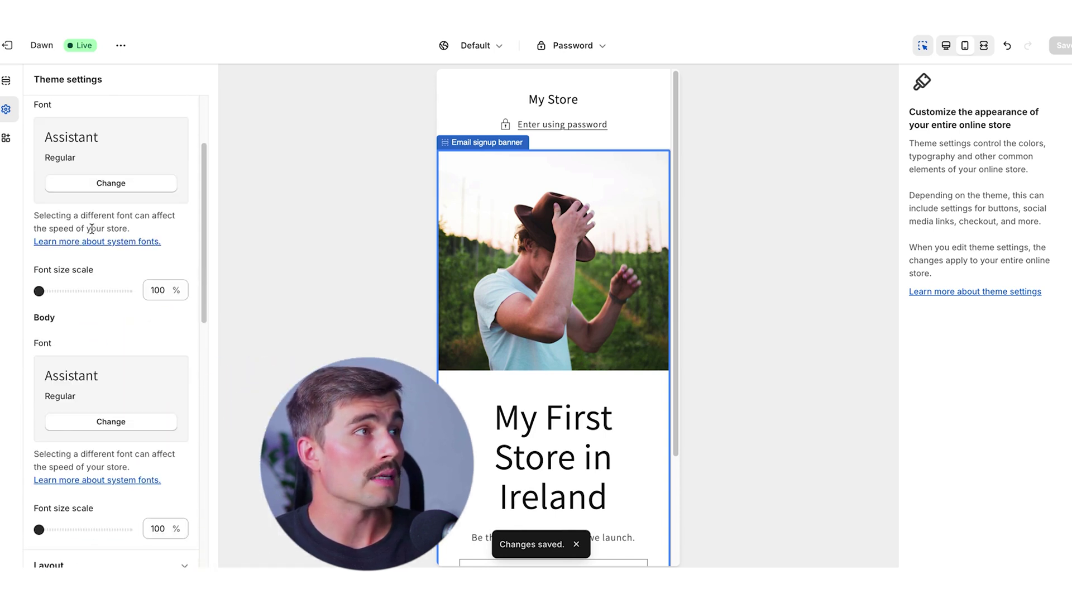
pyautogui.scroll(-4, 92, 228)
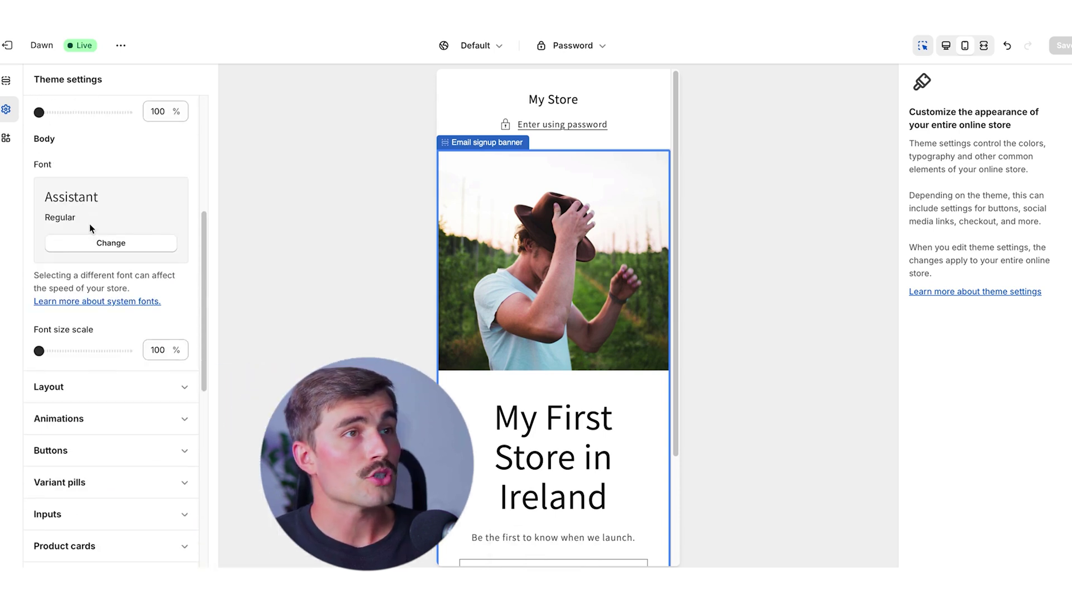
pyautogui.scroll(-7, 140, 390)
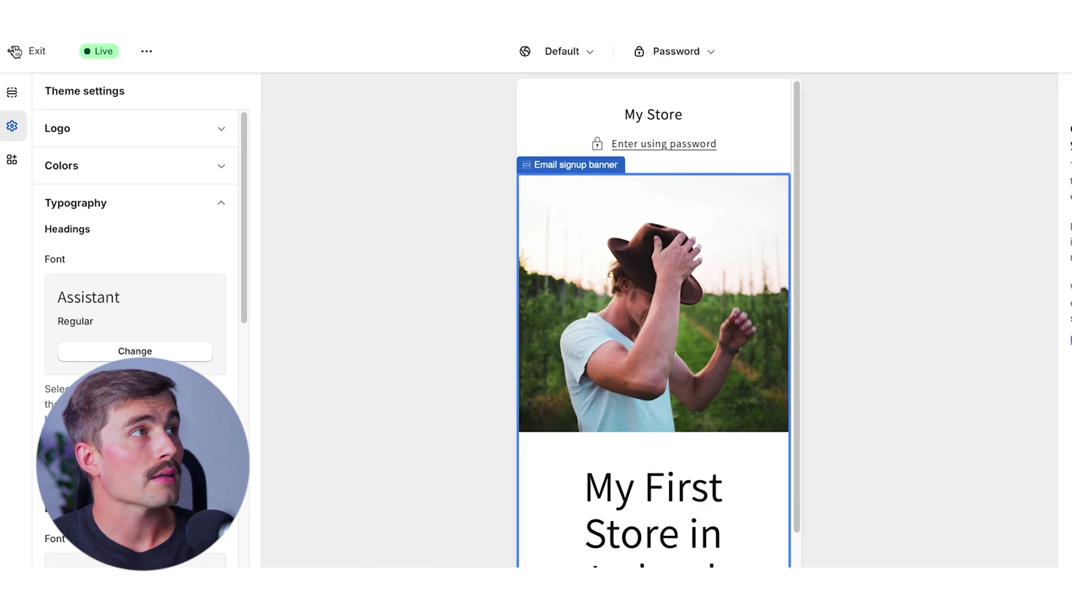
pyautogui.click(11, 48)
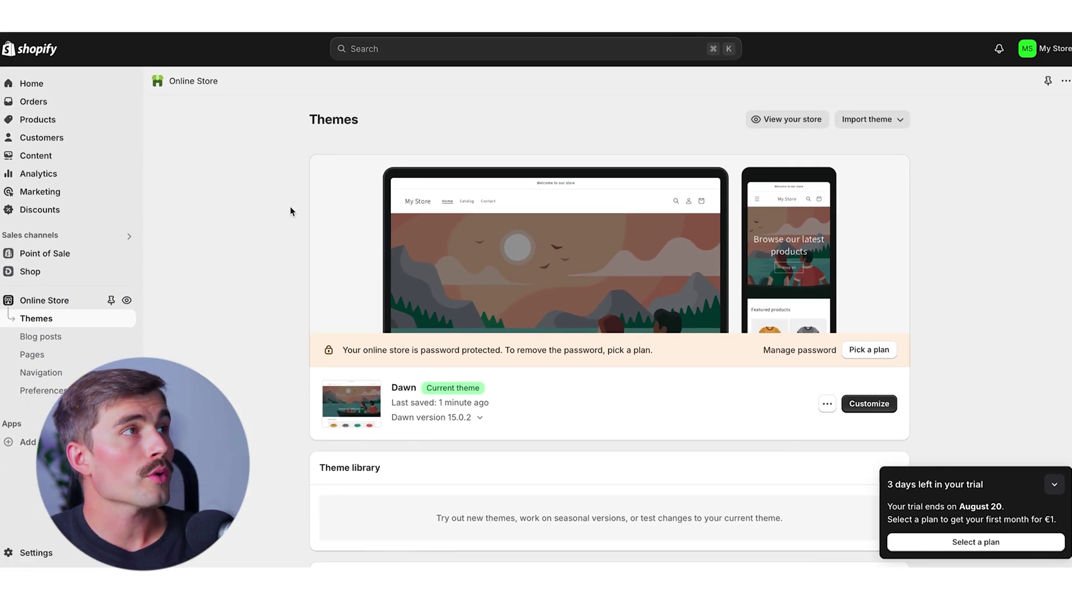
# Step: From Products, add a new product titled 'Hat', auto-categorised under Hats in Clothing Accessories
pyautogui.click(37, 121)
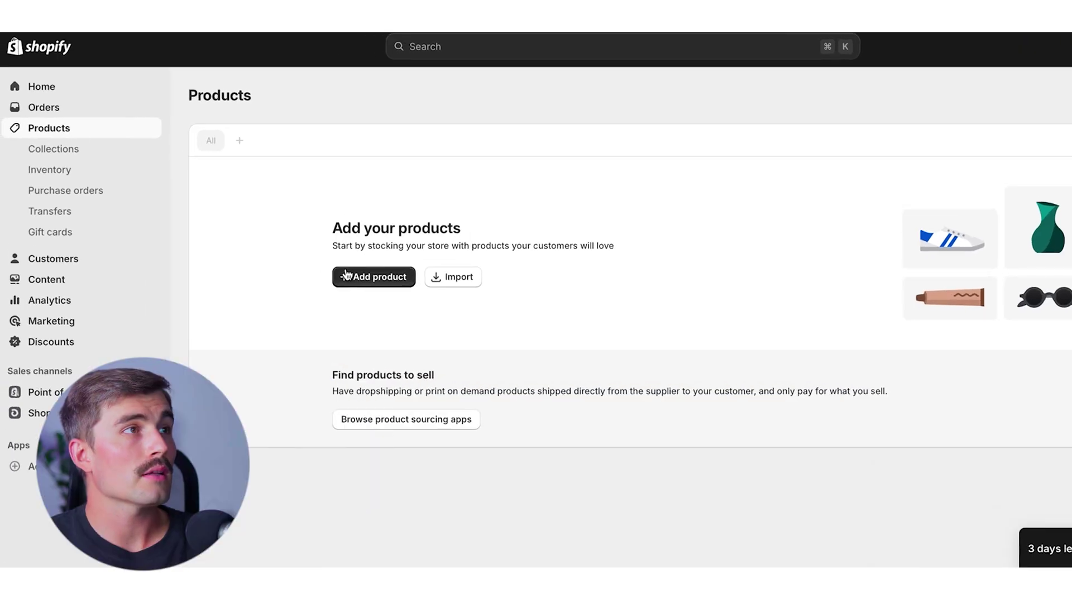
pyautogui.click(346, 275)
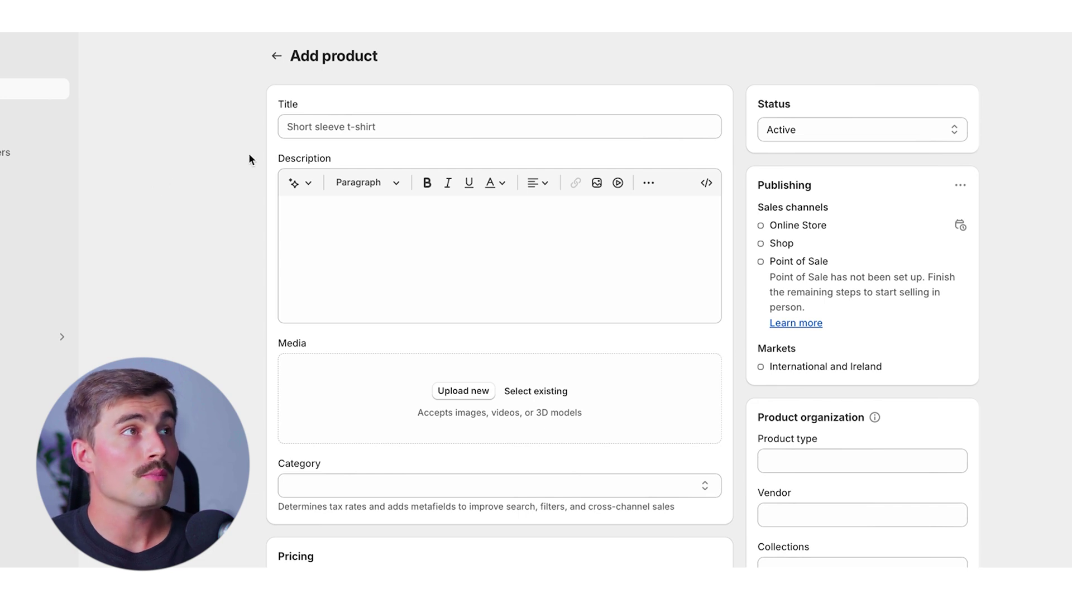
pyautogui.click(342, 127)
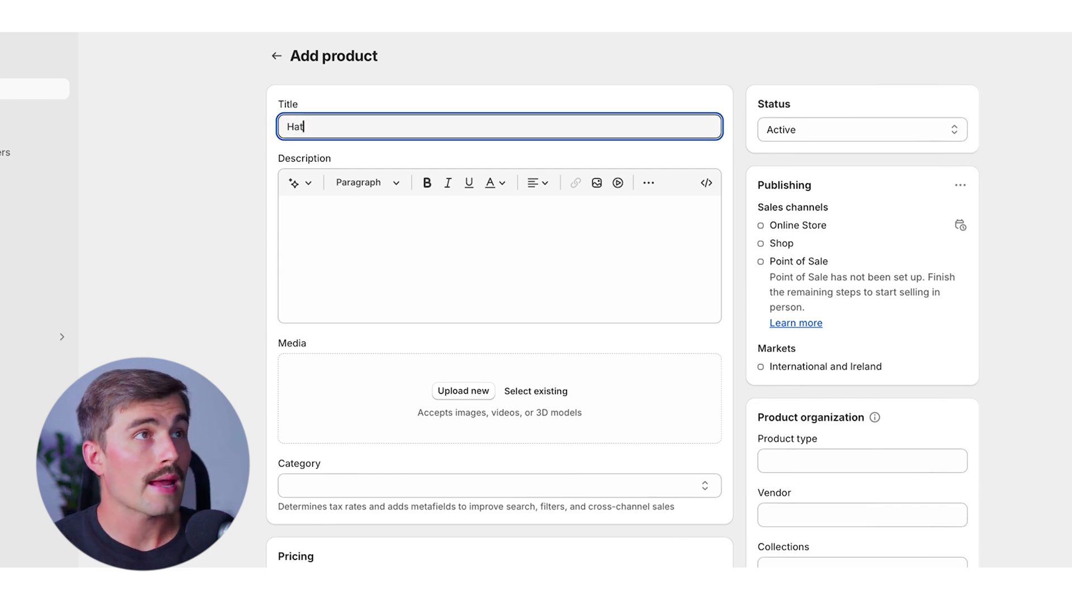
pyautogui.click(393, 250)
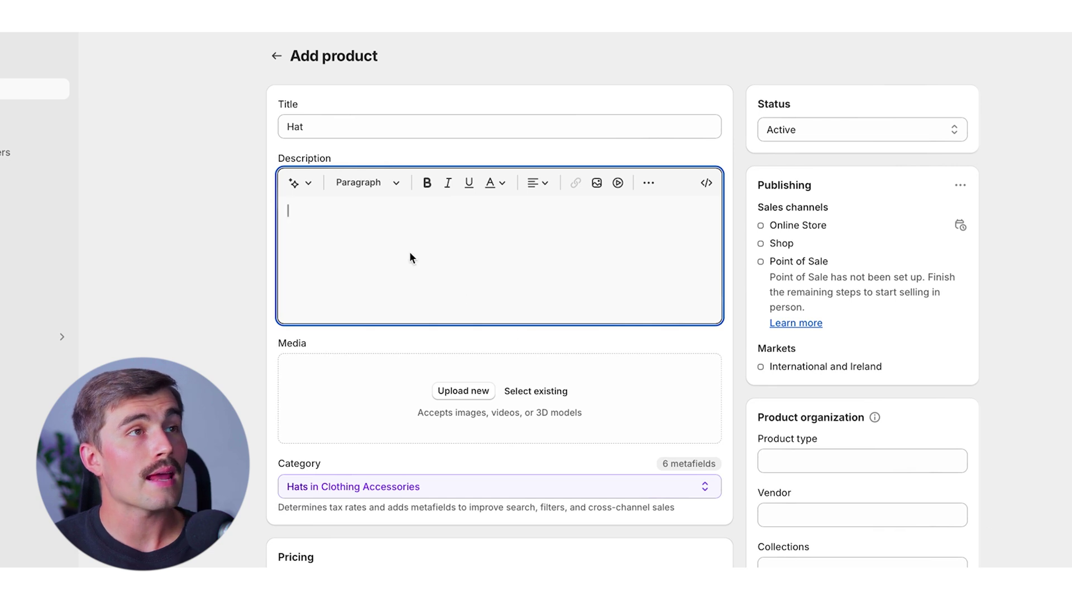
# Step: Generate an Expert-tone description from athletic workout hat keywords and keep it
pyautogui.click(305, 183)
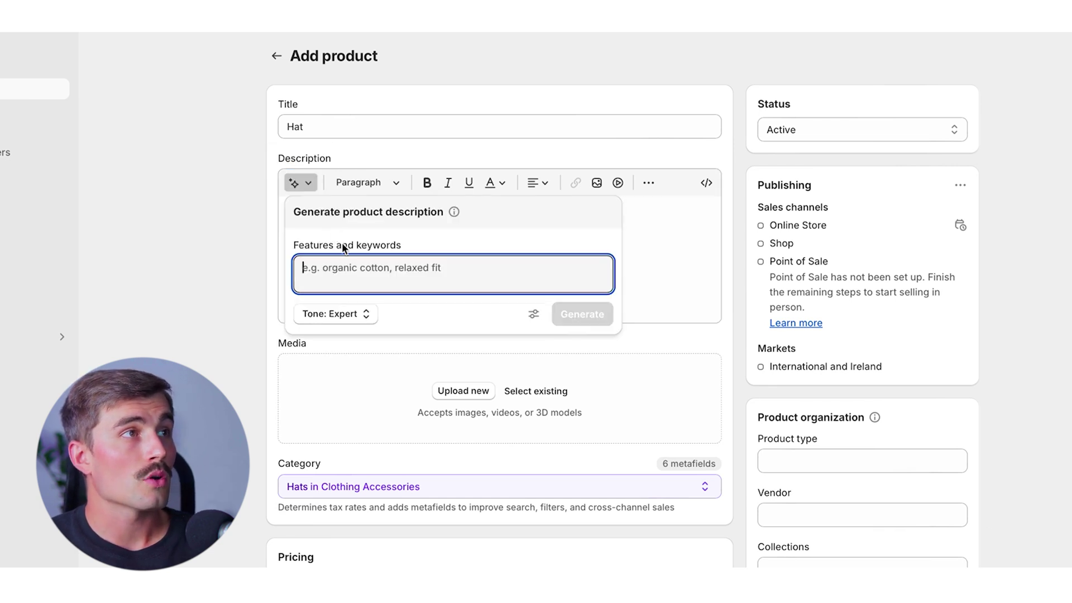
pyautogui.write('Athletic hat for working out.')
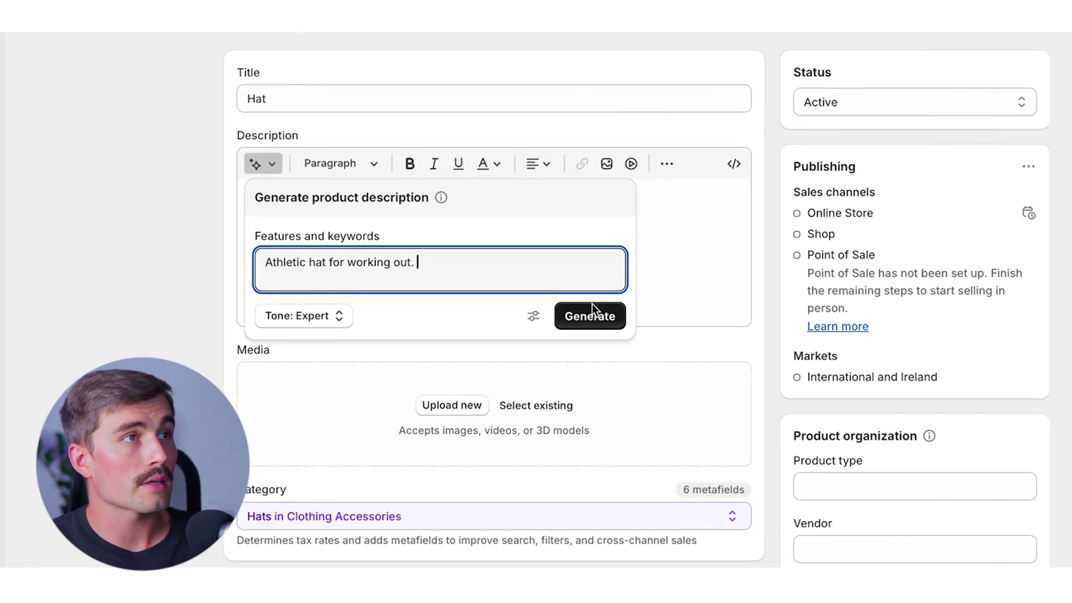
pyautogui.click(591, 312)
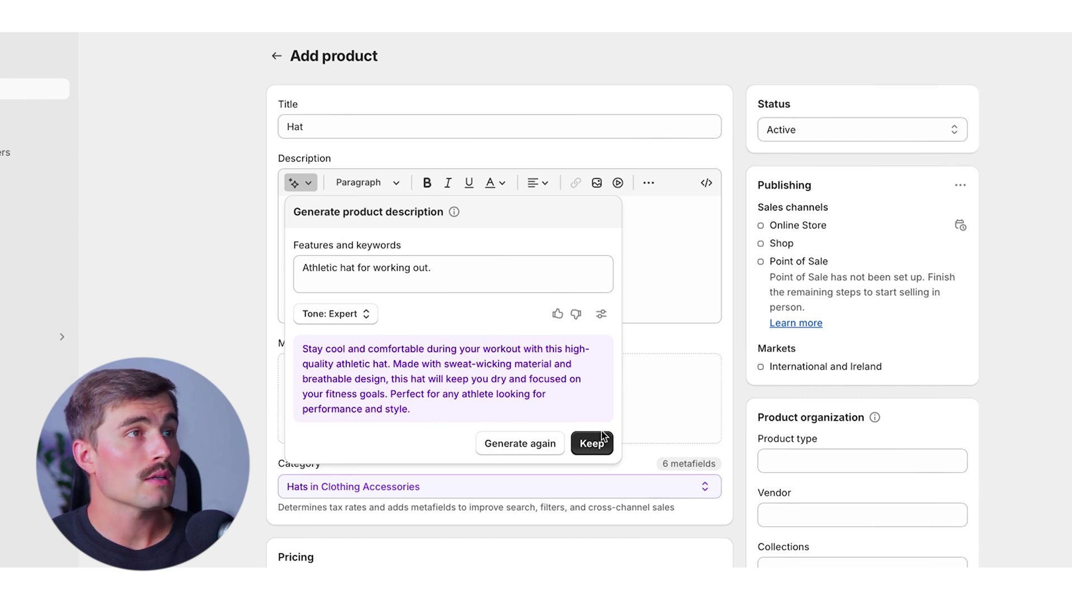
pyautogui.click(592, 445)
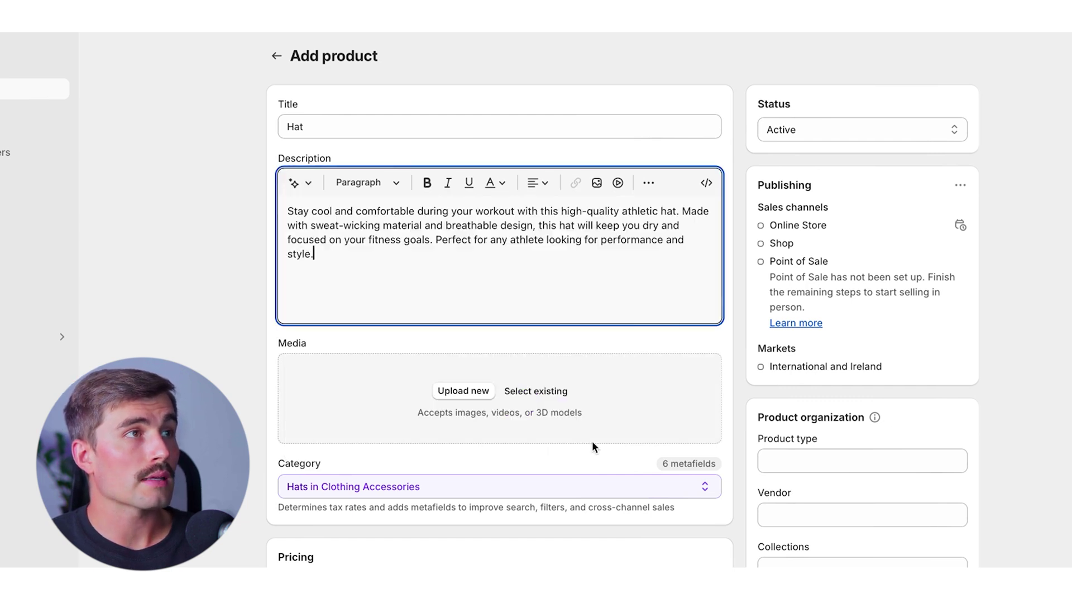
# Step: Upload the first photo as the Hat's product media
pyautogui.click(445, 392)
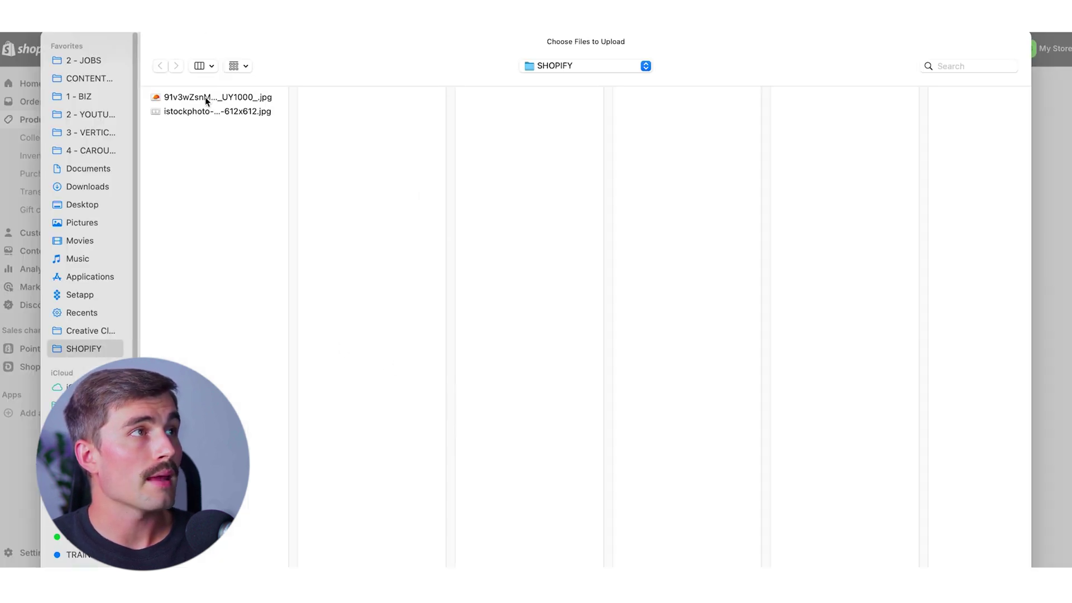
pyautogui.doubleClick(206, 96)
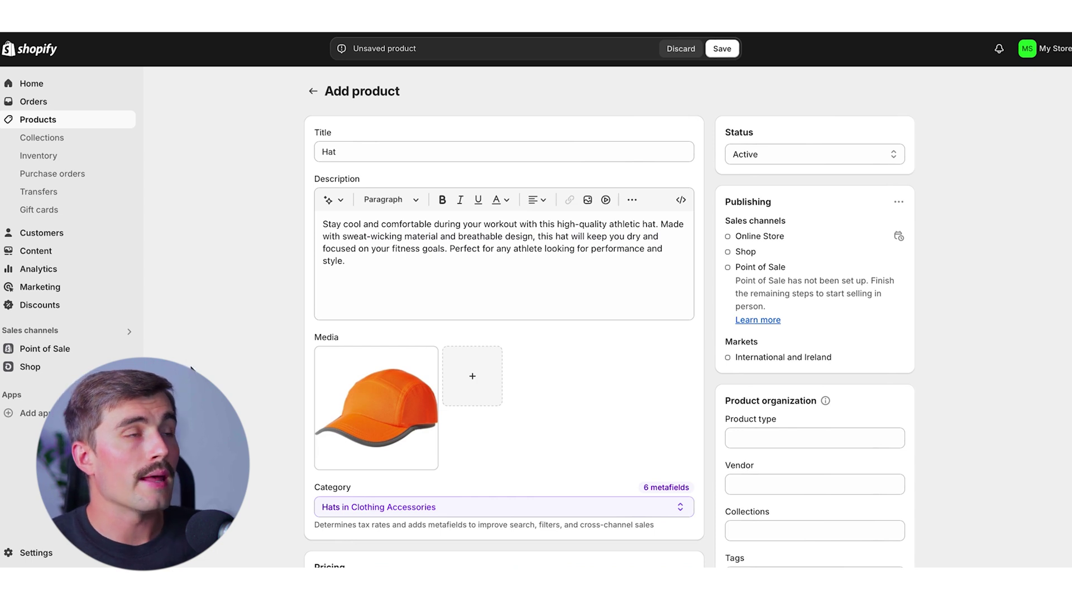
pyautogui.scroll(-5, 238, 380)
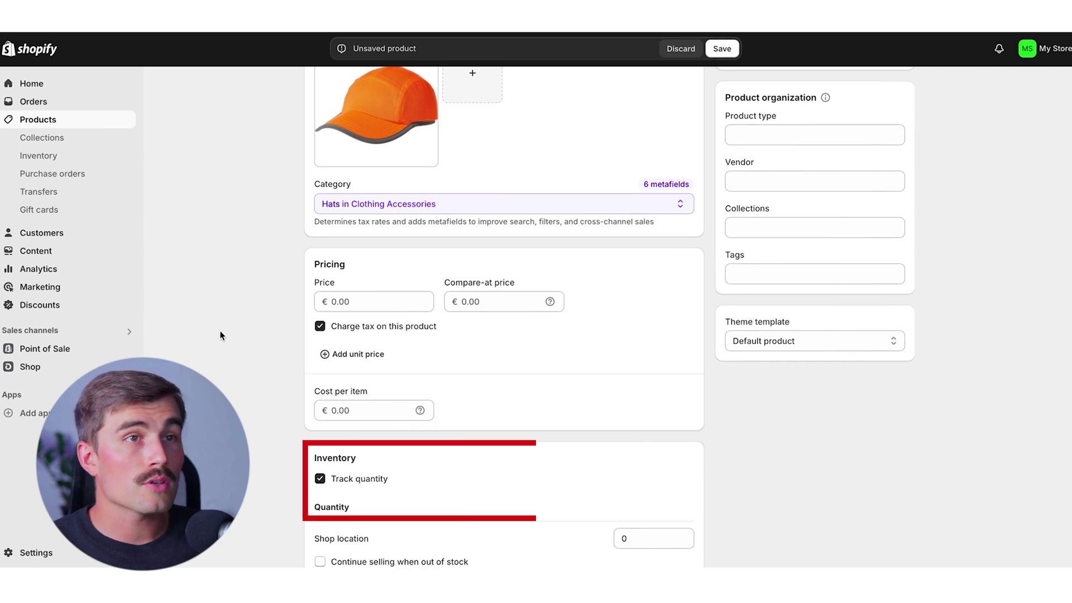
pyautogui.scroll(-1, 221, 335)
pyautogui.scroll(-1, 221, 335)
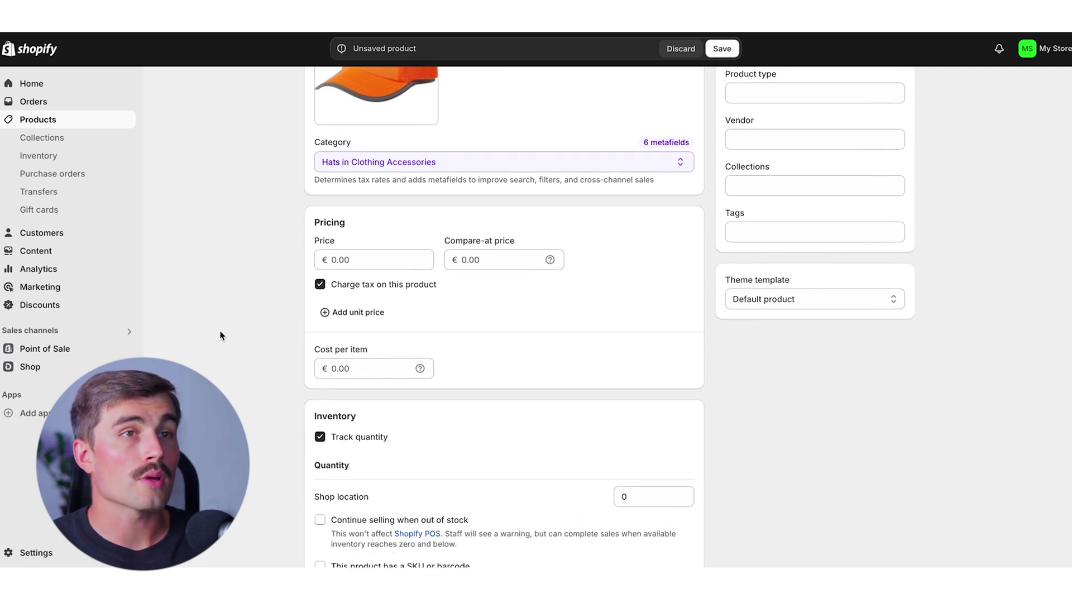
pyautogui.scroll(-1, 221, 335)
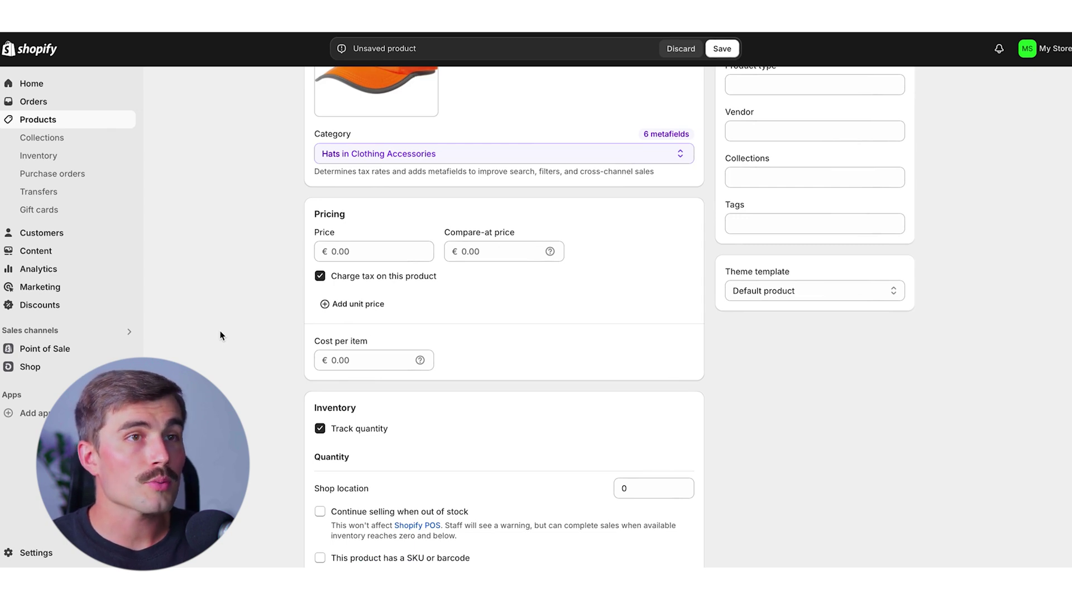
pyautogui.scroll(-5, 220, 335)
pyautogui.scroll(2, 221, 335)
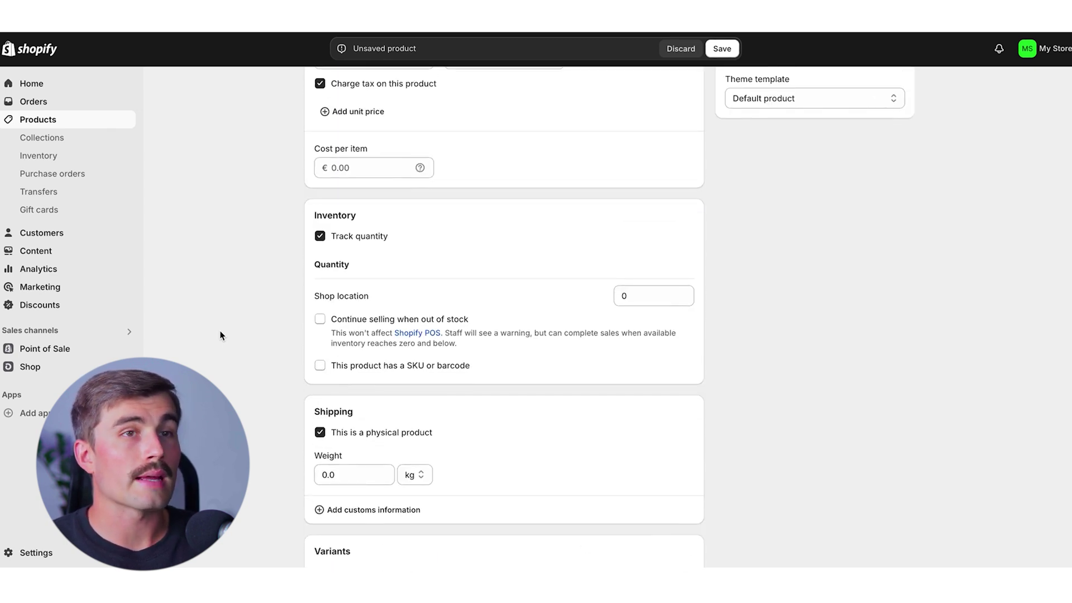
pyautogui.scroll(5, 221, 335)
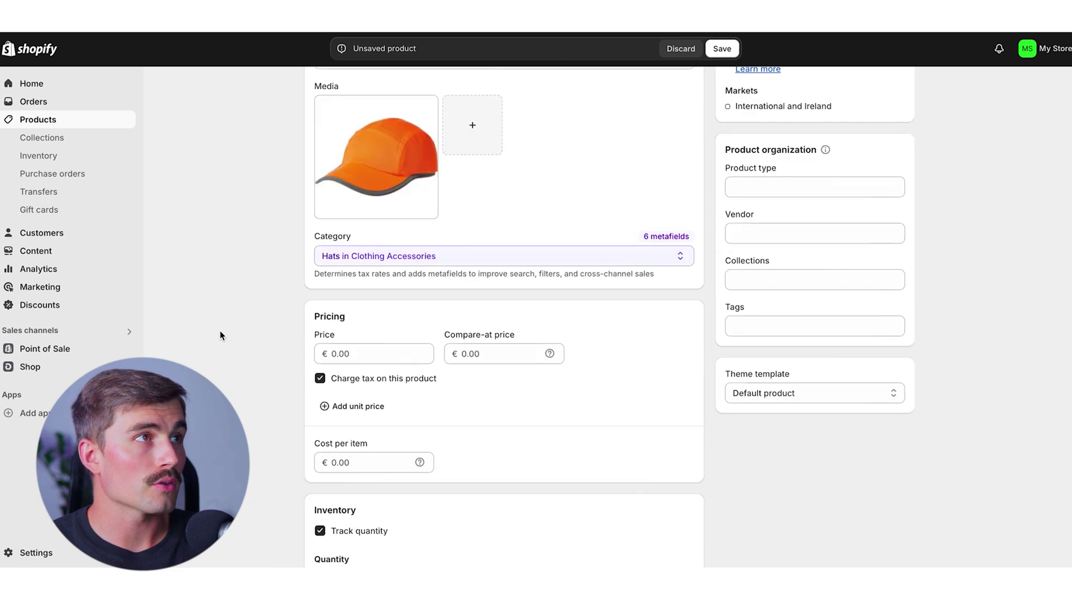
# Step: Set the Hat's price to €25.00 and its cost per item to €7.00
pyautogui.click(359, 352)
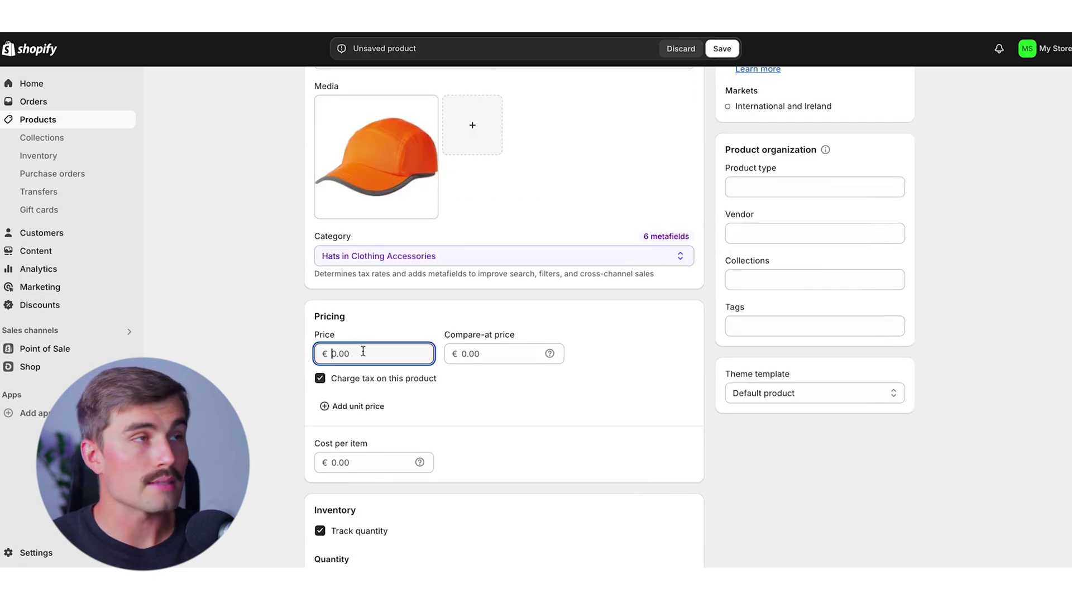
pyautogui.write('25')
pyautogui.press('Tab')
pyautogui.click(400, 453)
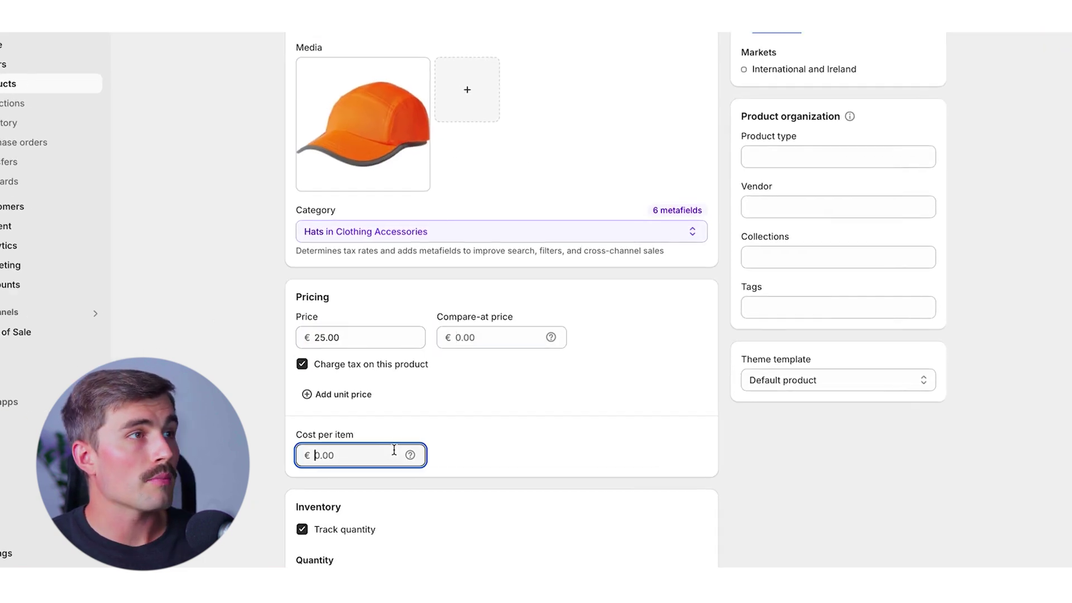
pyautogui.write('7')
pyautogui.press('Tab')
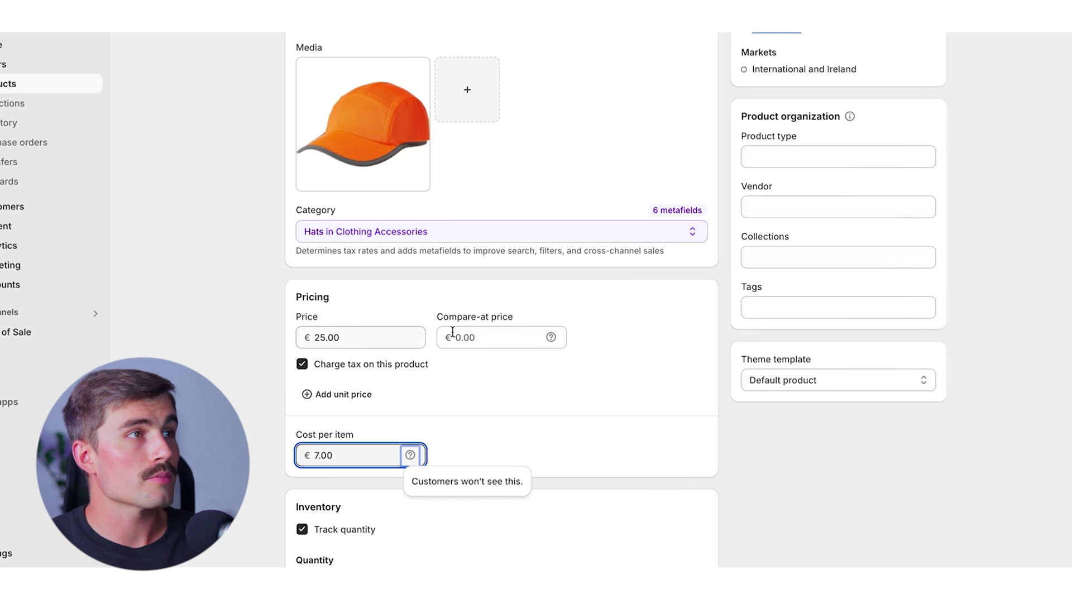
pyautogui.click(601, 415)
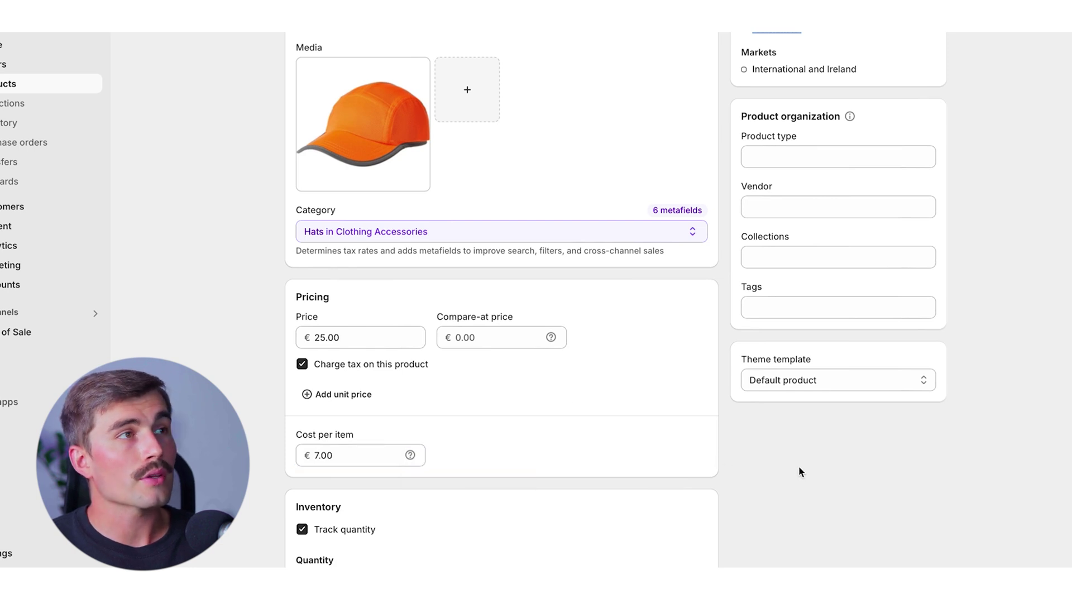
# Step: Stock 50 units of the Hat at the Shop location
pyautogui.scroll(-4, 268, 376)
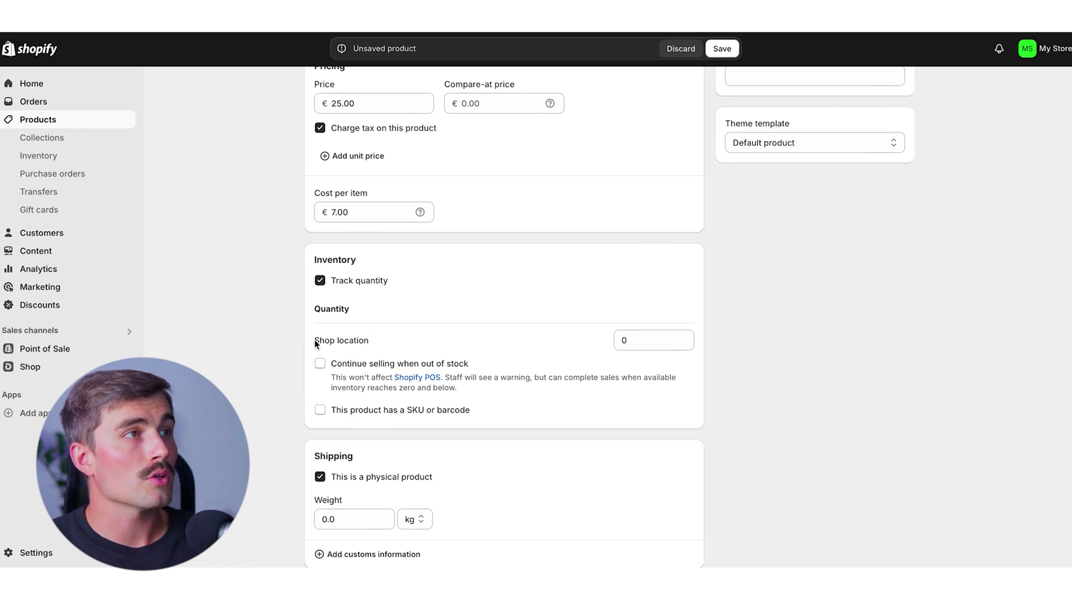
pyautogui.click(637, 340)
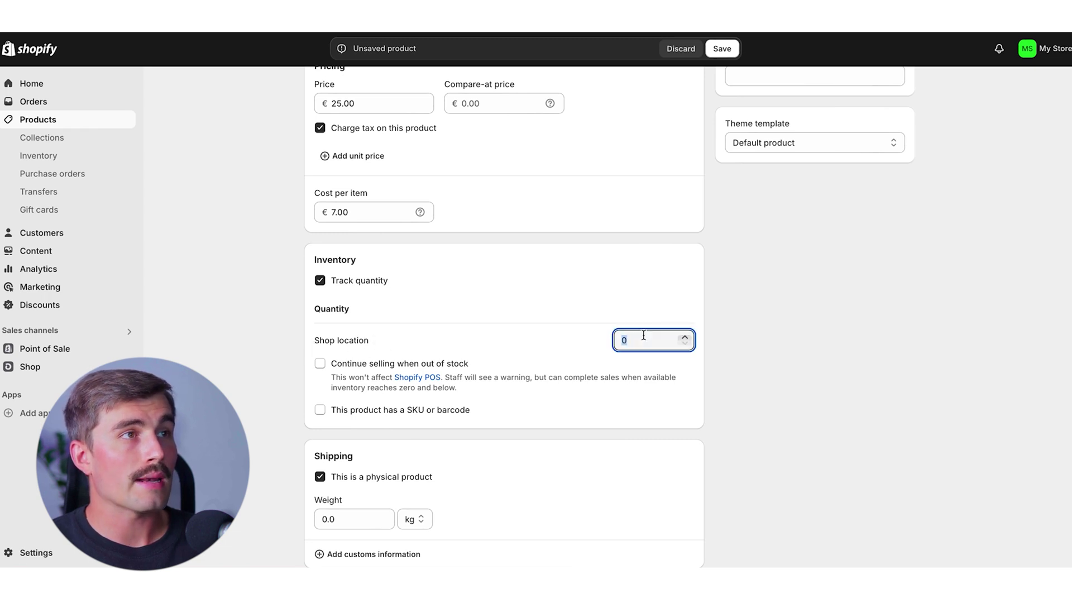
pyautogui.write('50')
pyautogui.press('Tab')
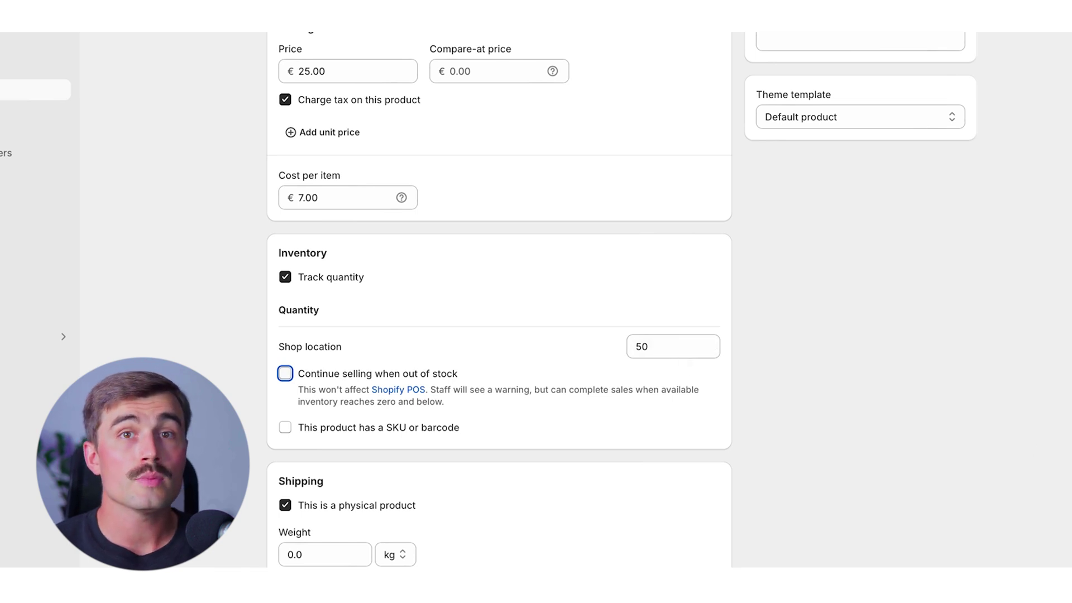
pyautogui.scroll(-1, 879, 375)
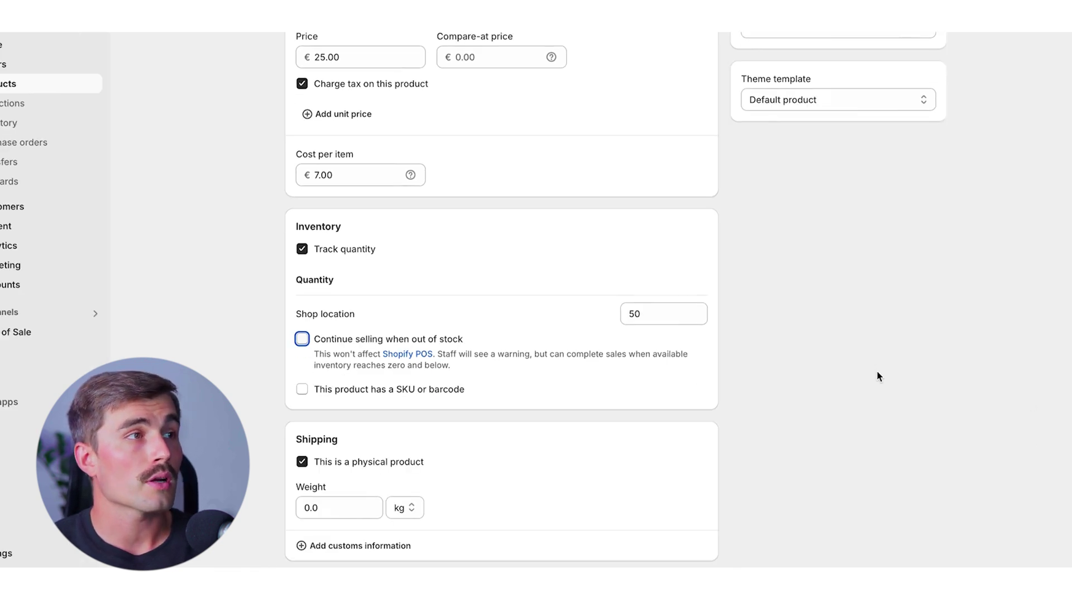
pyautogui.scroll(-5, 879, 376)
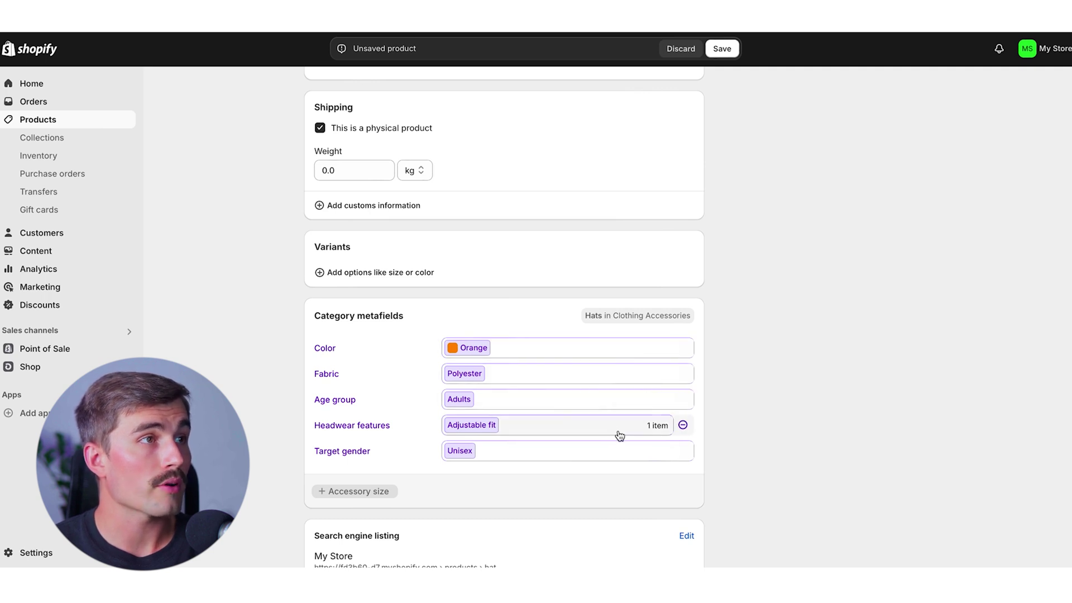
pyautogui.scroll(-1, 601, 457)
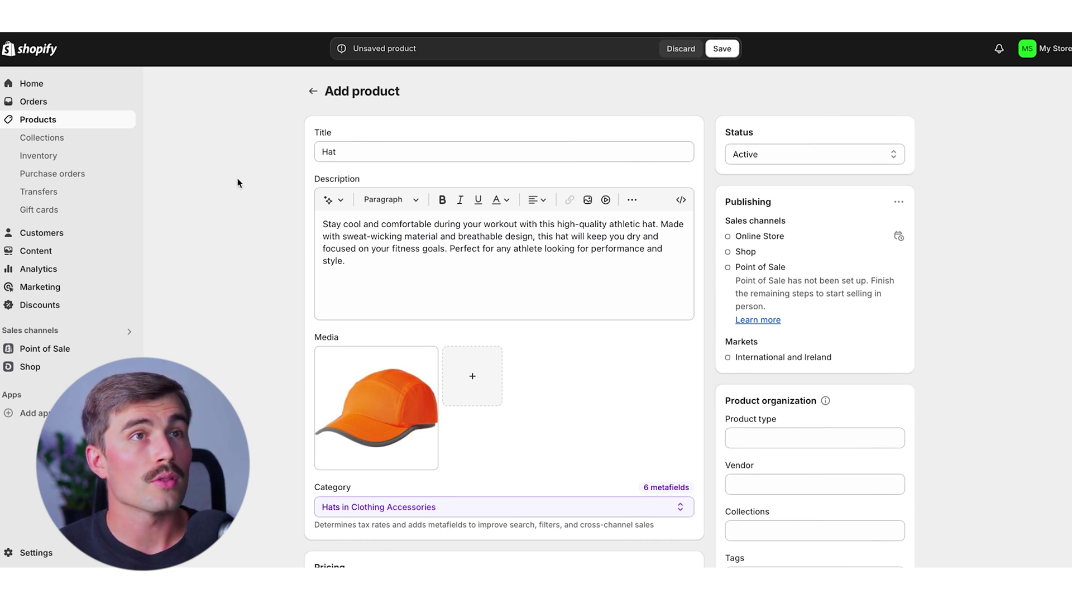
# Step: Save the Hat product, then go to the store's General settings
pyautogui.press('super+s')
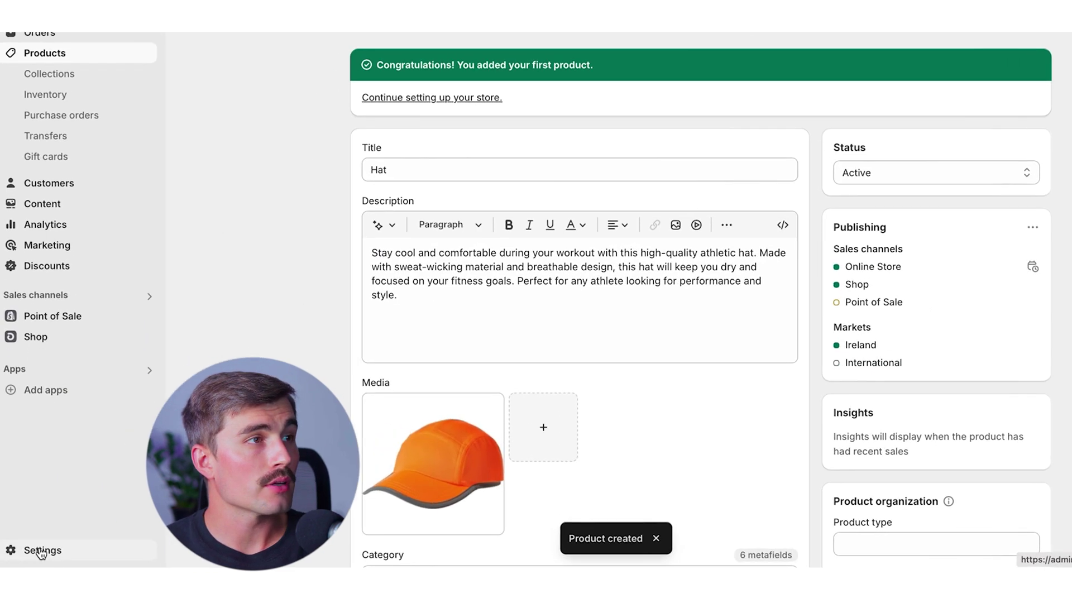
pyautogui.click(40, 551)
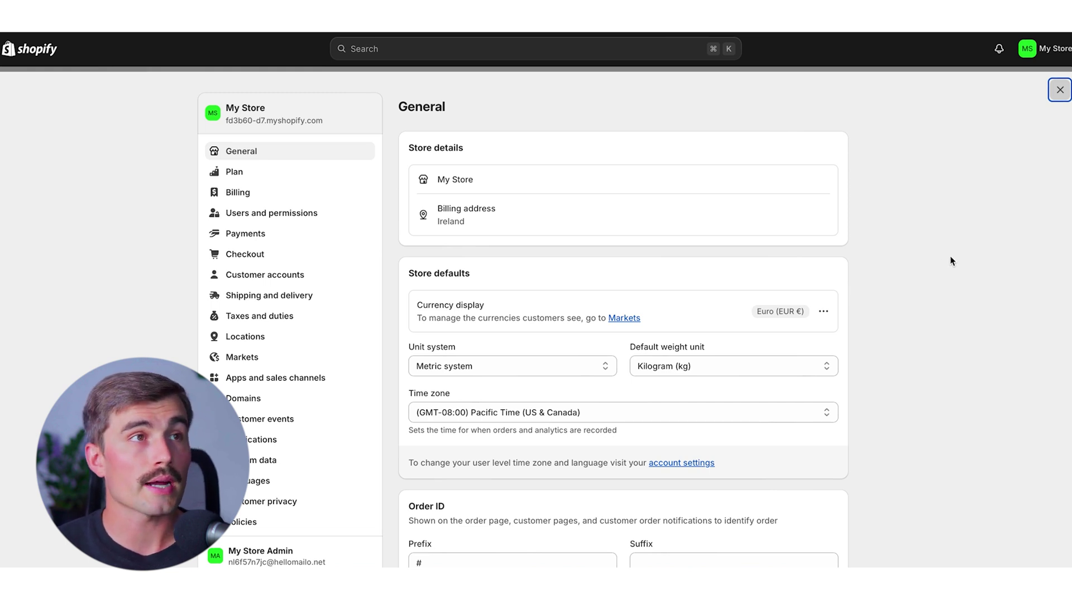
pyautogui.click(824, 314)
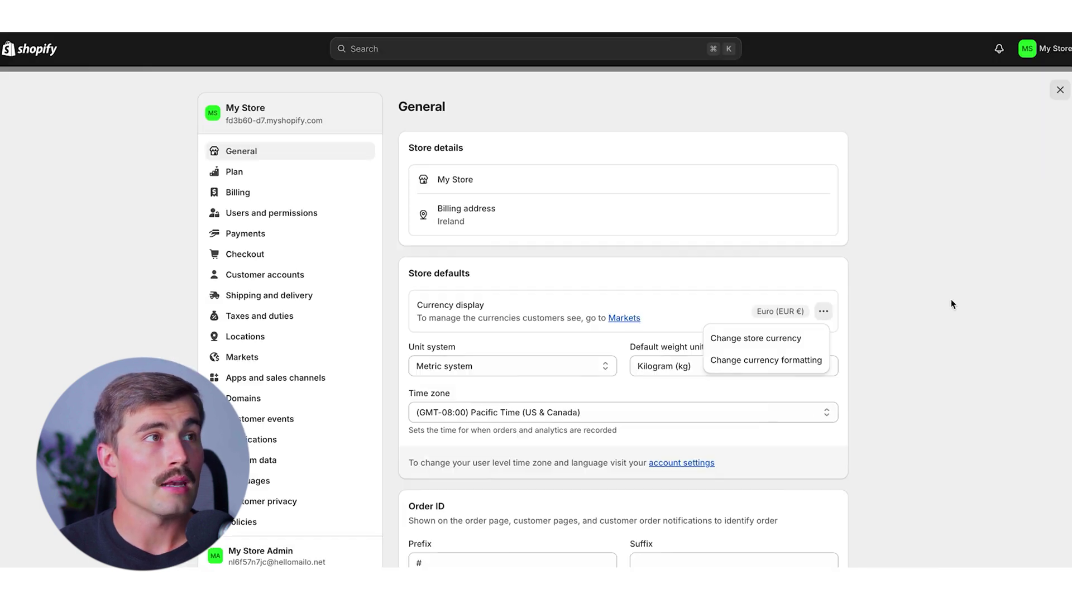
pyautogui.click(1056, 305)
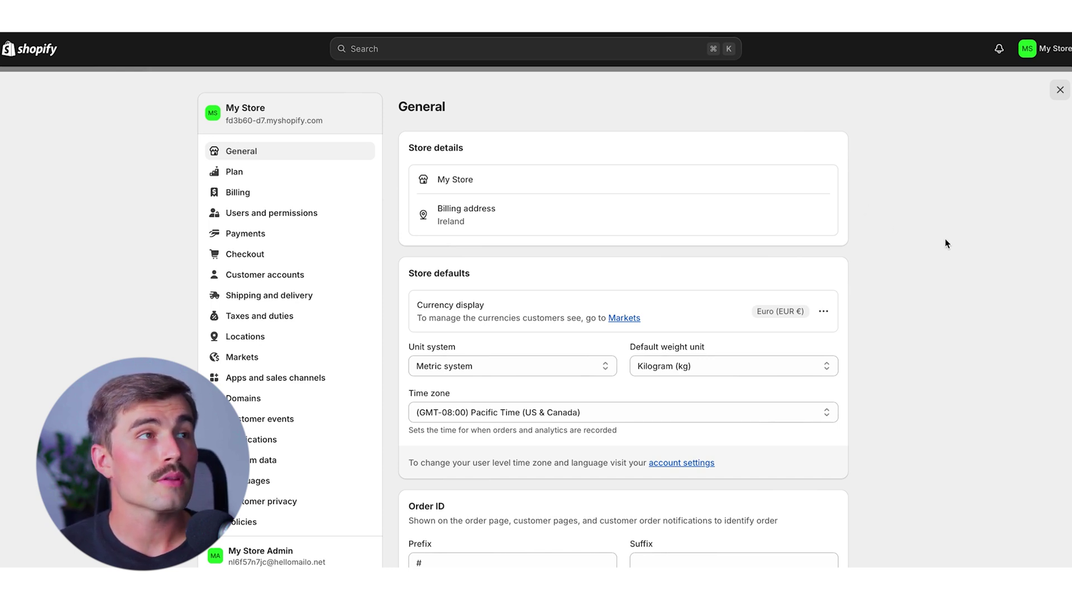
# Step: Go from Payments to the Shipping and delivery settings with Domestic and International rates
pyautogui.click(251, 240)
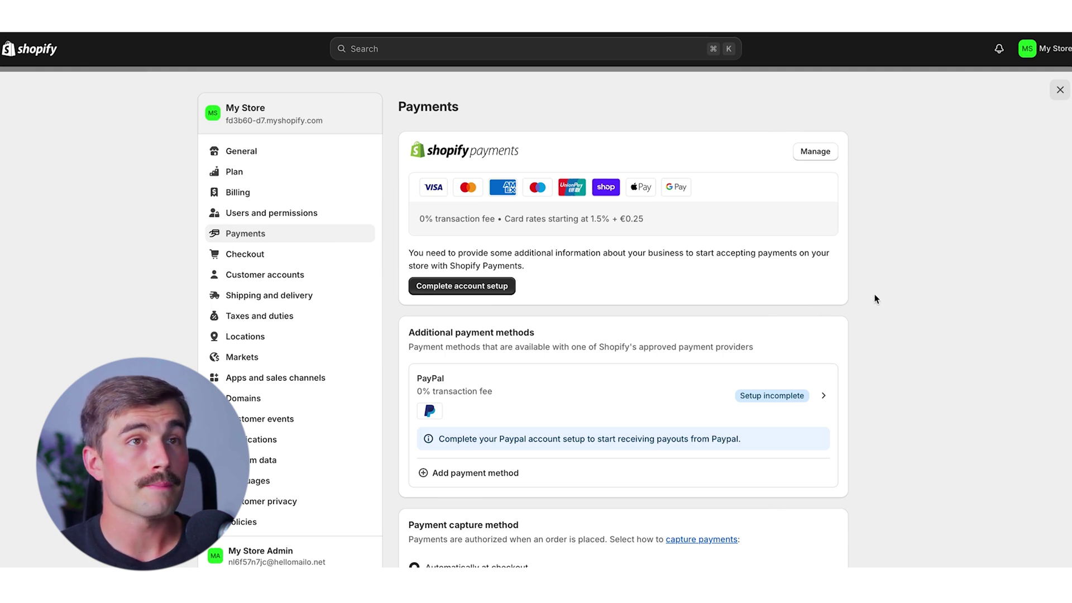
pyautogui.click(257, 302)
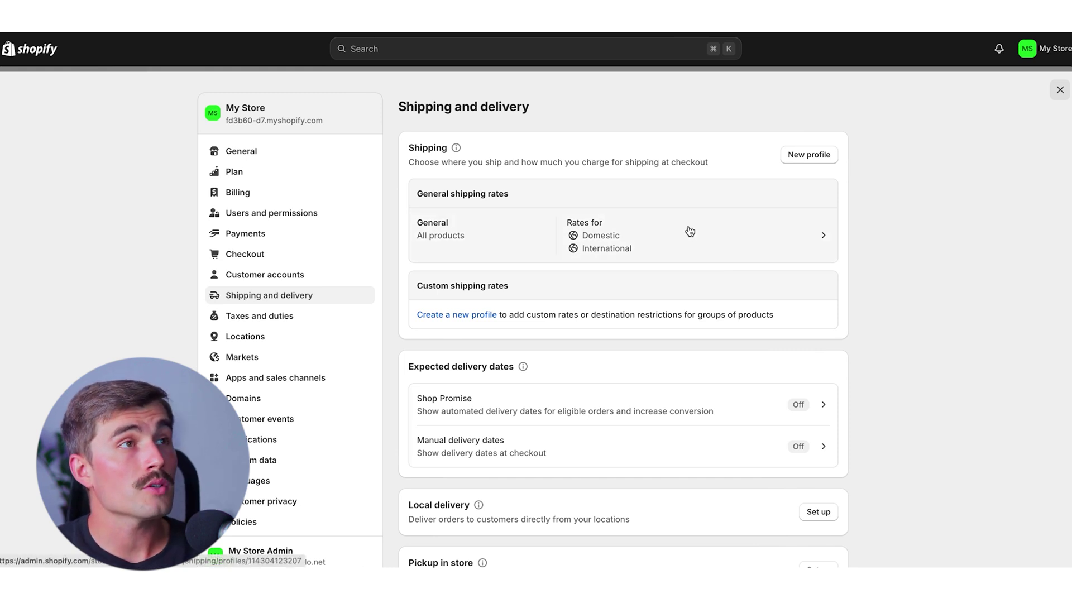
# Step: Open the General shipping profile and start a new rate under the International zone
pyautogui.click(729, 243)
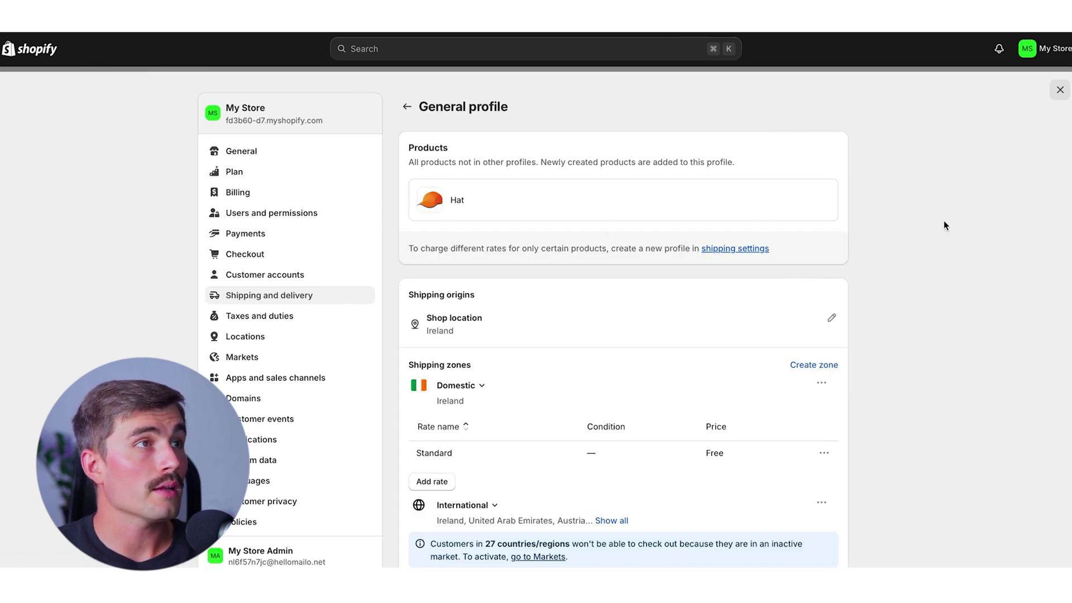
pyautogui.scroll(-1, 941, 215)
pyautogui.scroll(-3, 941, 210)
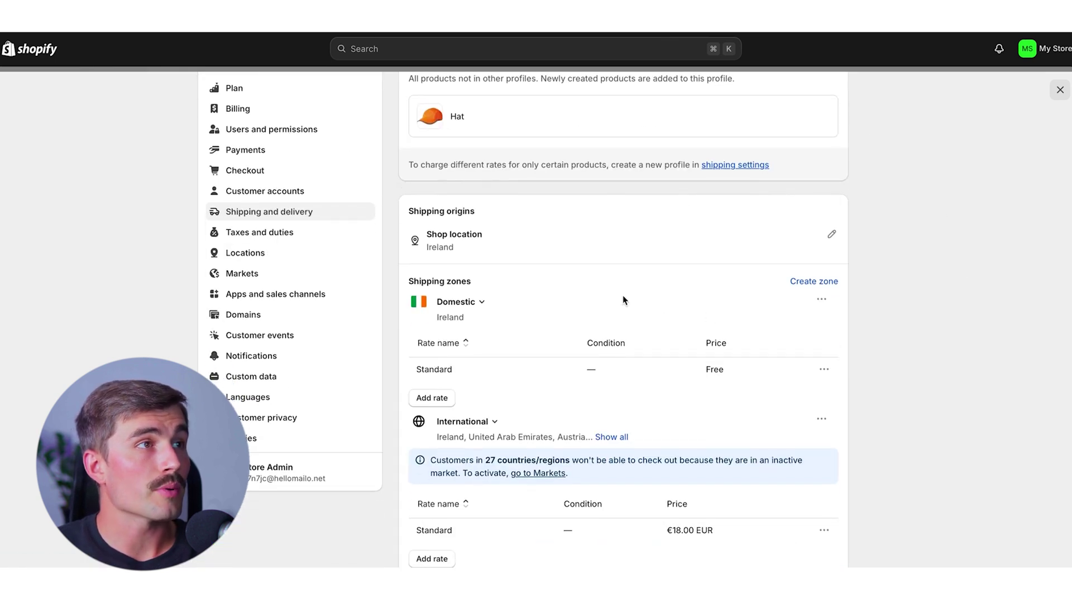
pyautogui.click(811, 282)
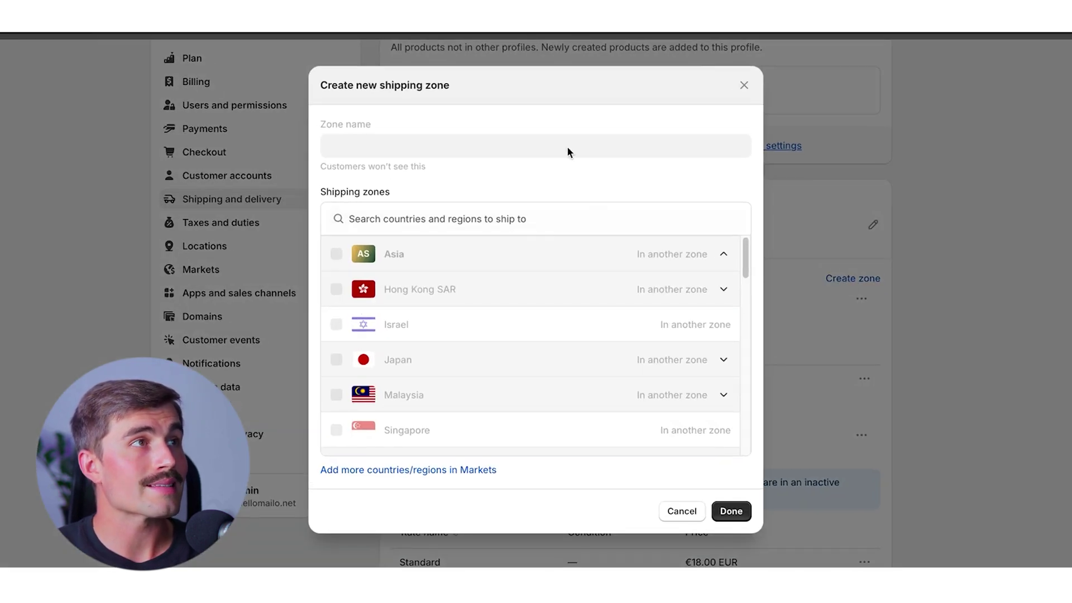
pyautogui.scroll(-10, 618, 347)
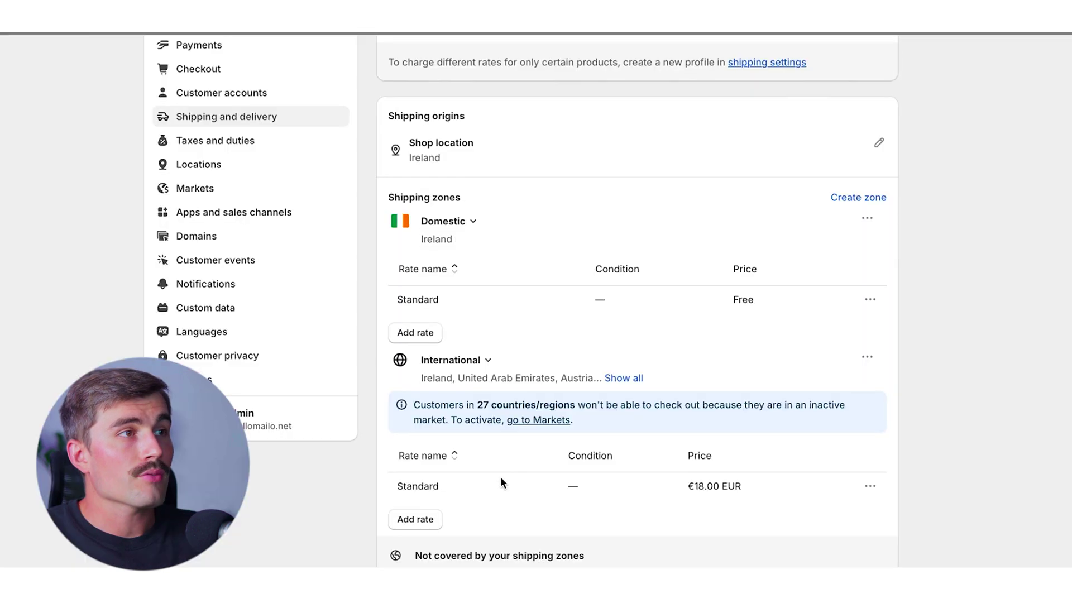
pyautogui.click(441, 520)
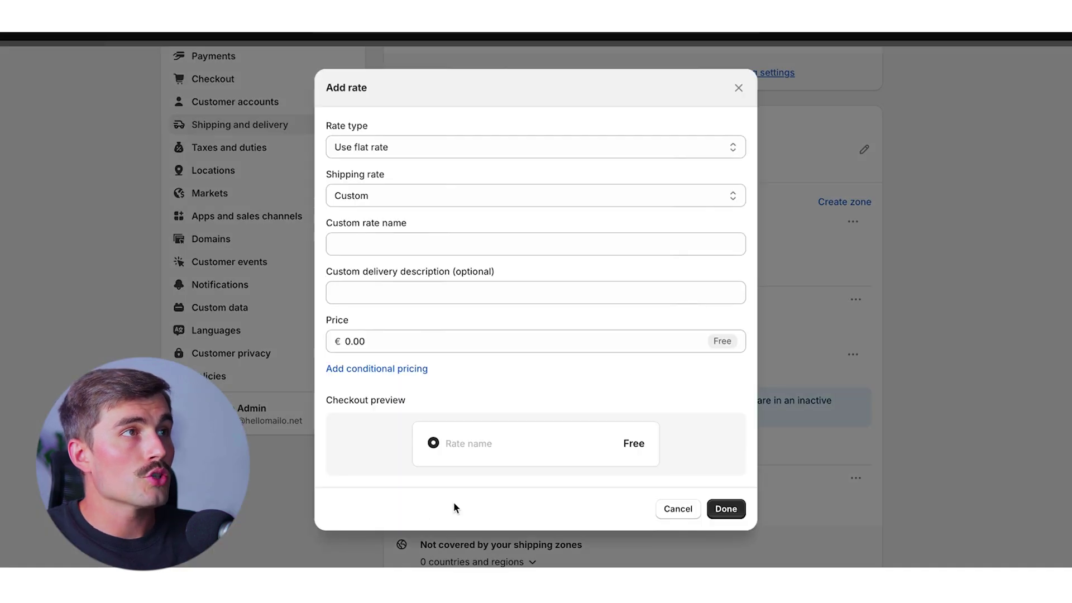
# Step: Create a flat rate named 'Priority Shipping' priced at €25.00 for International
pyautogui.click(434, 147)
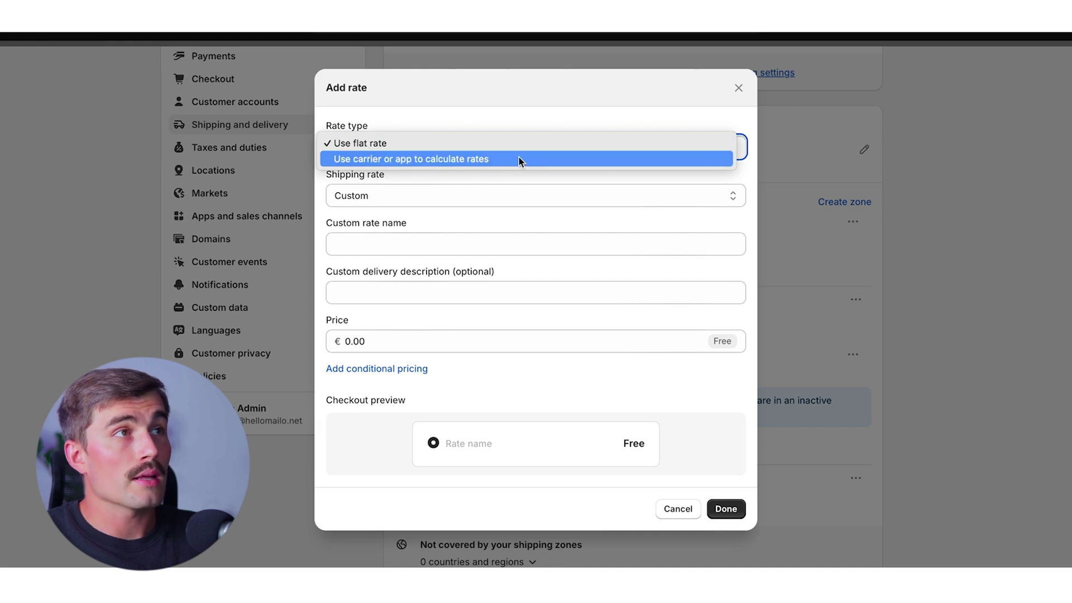
pyautogui.click(489, 239)
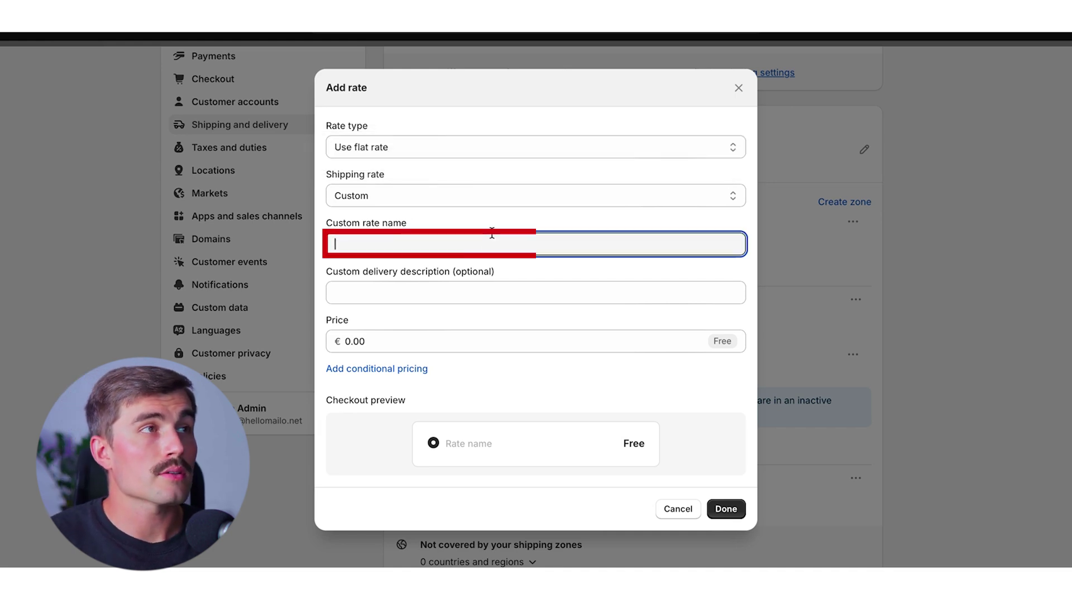
pyautogui.write('P')
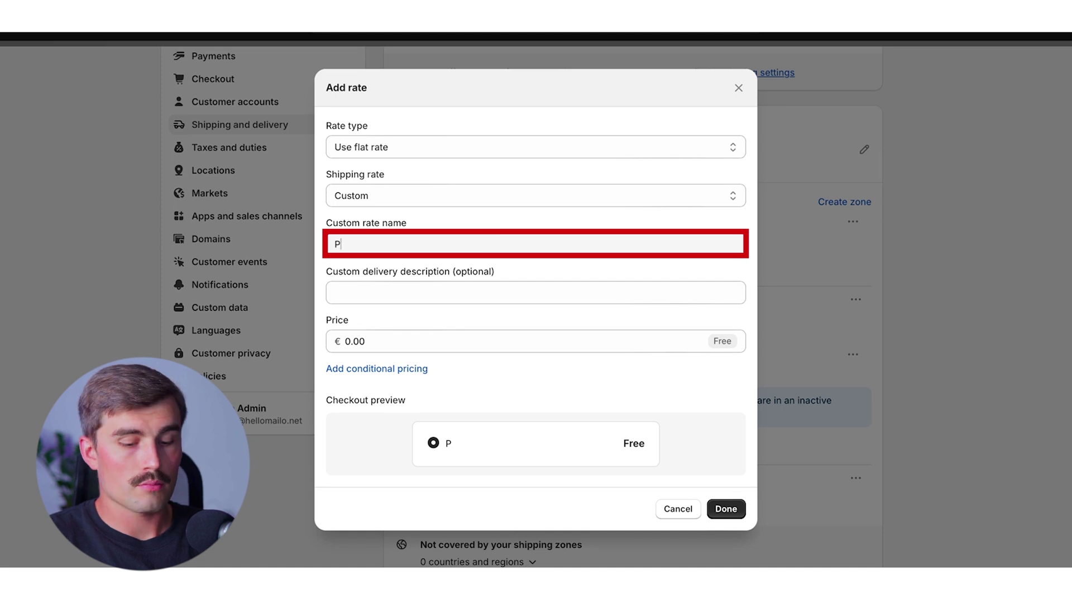
pyautogui.write('riority Shipping')
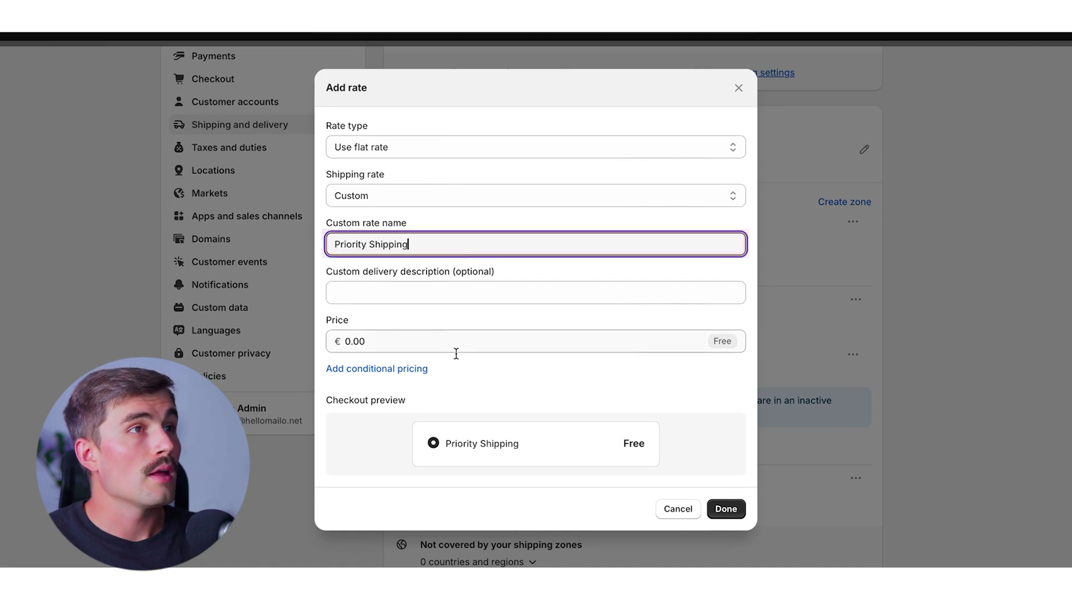
pyautogui.click(457, 344)
pyautogui.doubleClick(475, 344)
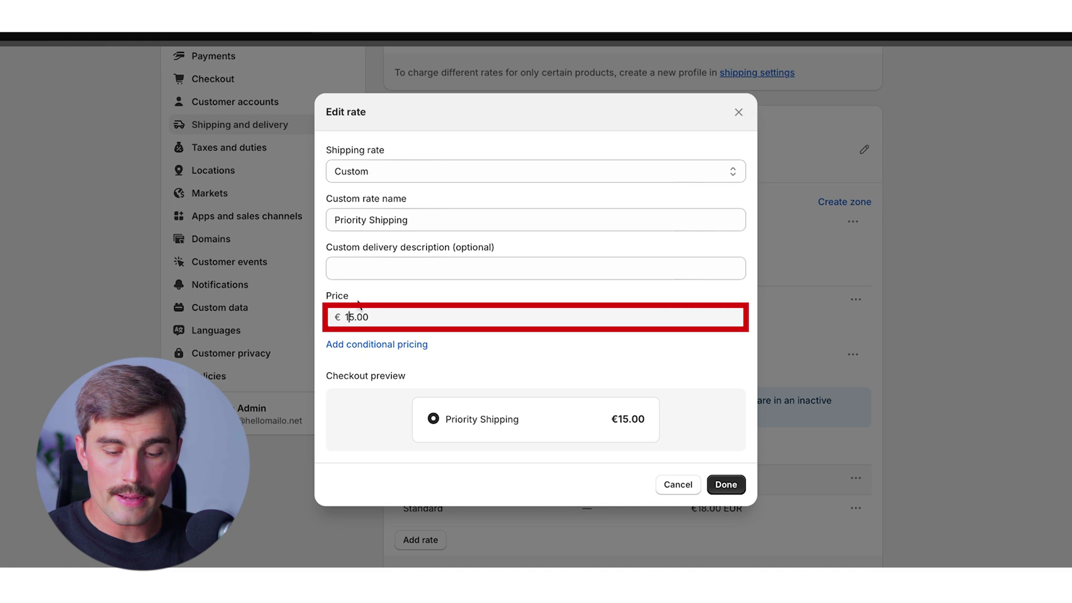
pyautogui.press('BackSpace')
pyautogui.press('BackSpace')
pyautogui.write('25')
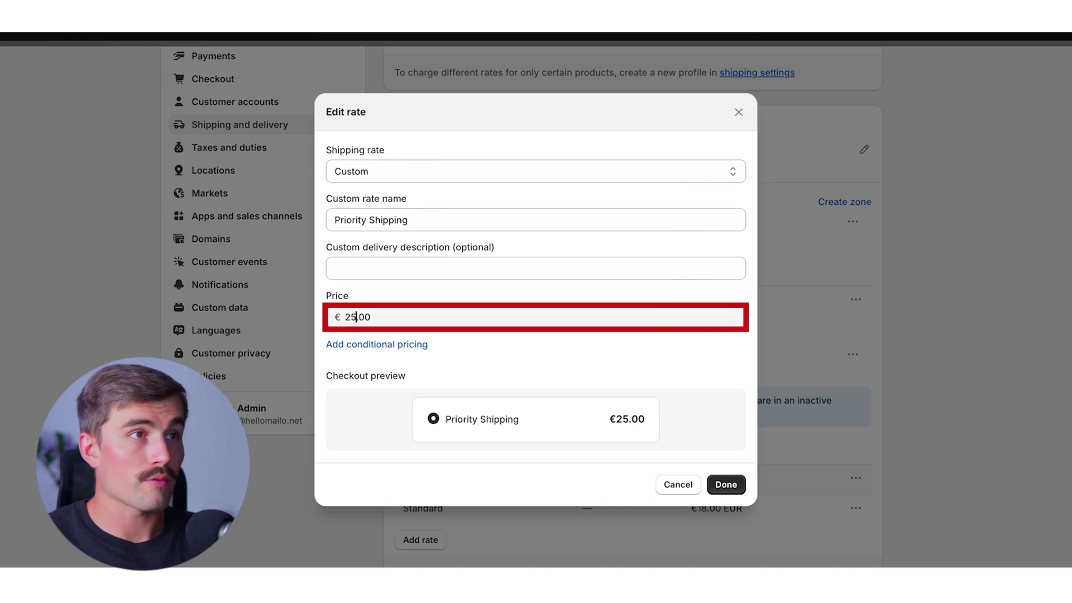
pyautogui.click(726, 484)
pyautogui.scroll(-3, 724, 405)
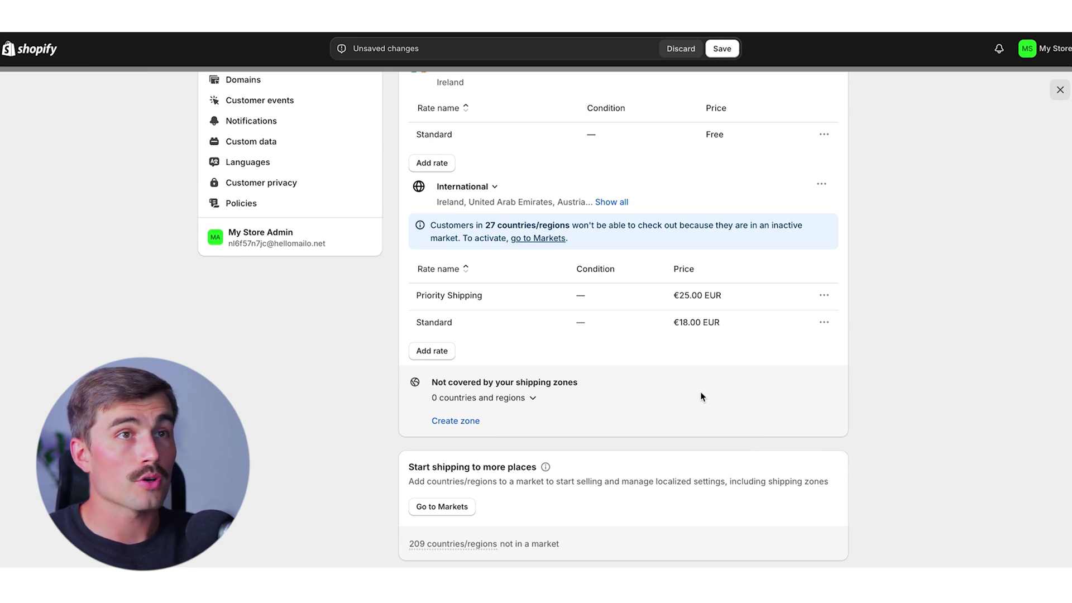
# Step: Save the General shipping profile with the new Priority Shipping rate
pyautogui.scroll(6, 889, 151)
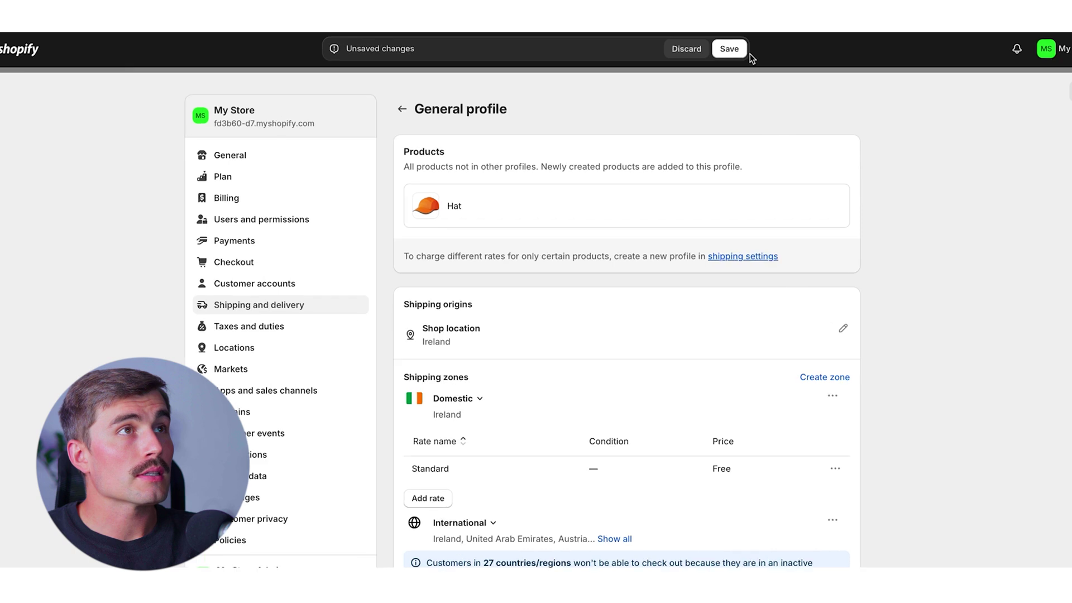
pyautogui.click(730, 49)
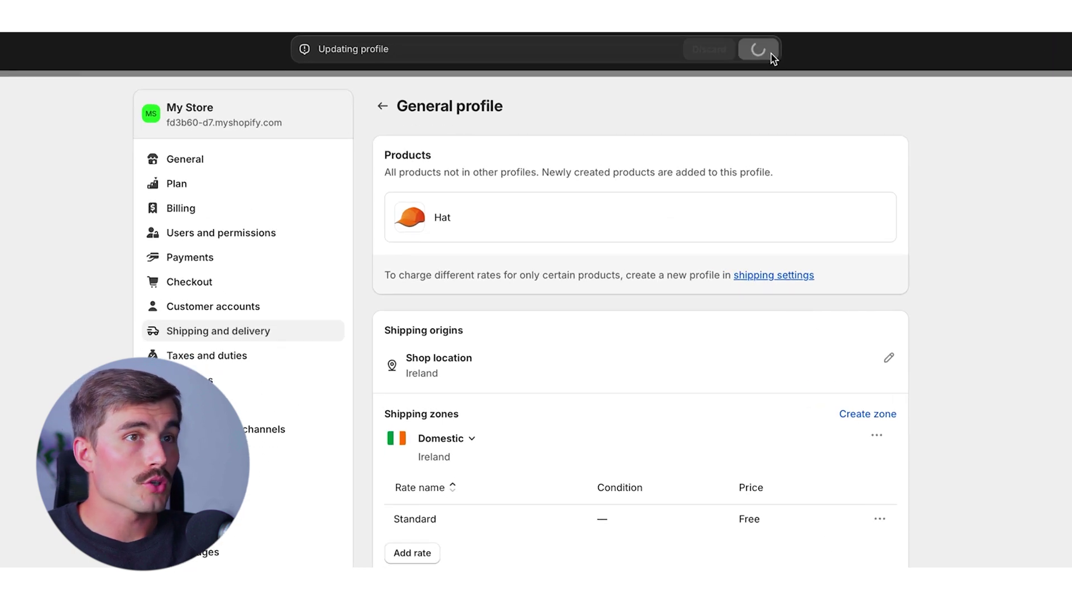